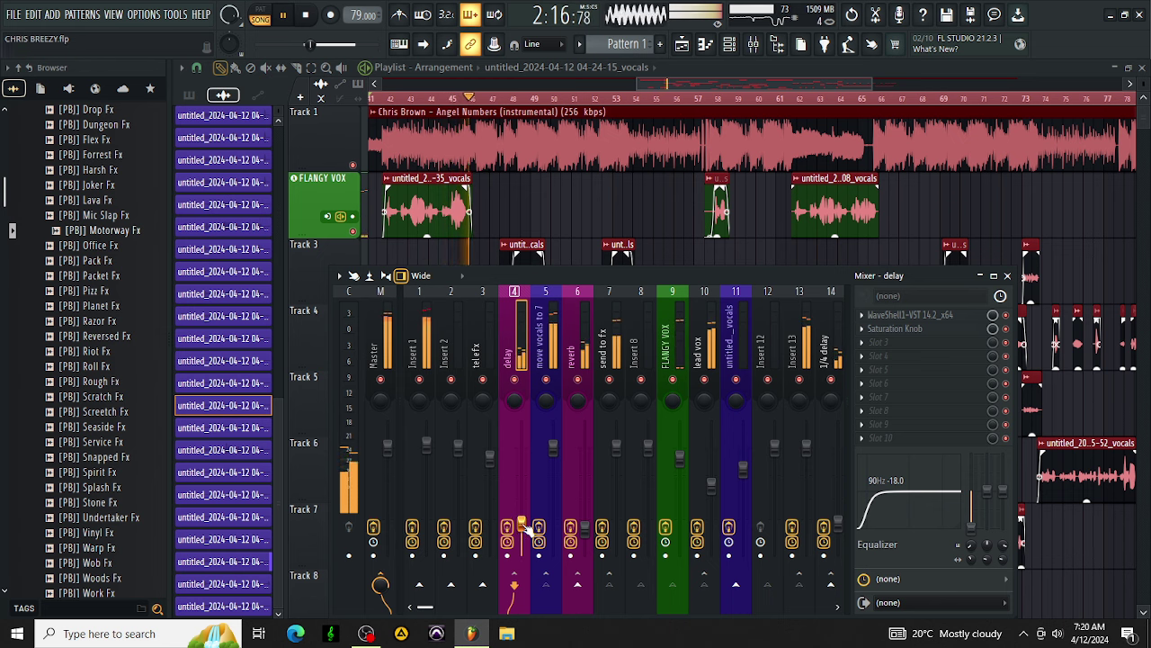
Hide the mixer and view the sampler settings of the 04-28-21_vocals clip on Track 6 near bar 50.
{"action": "key", "text": "F9"}
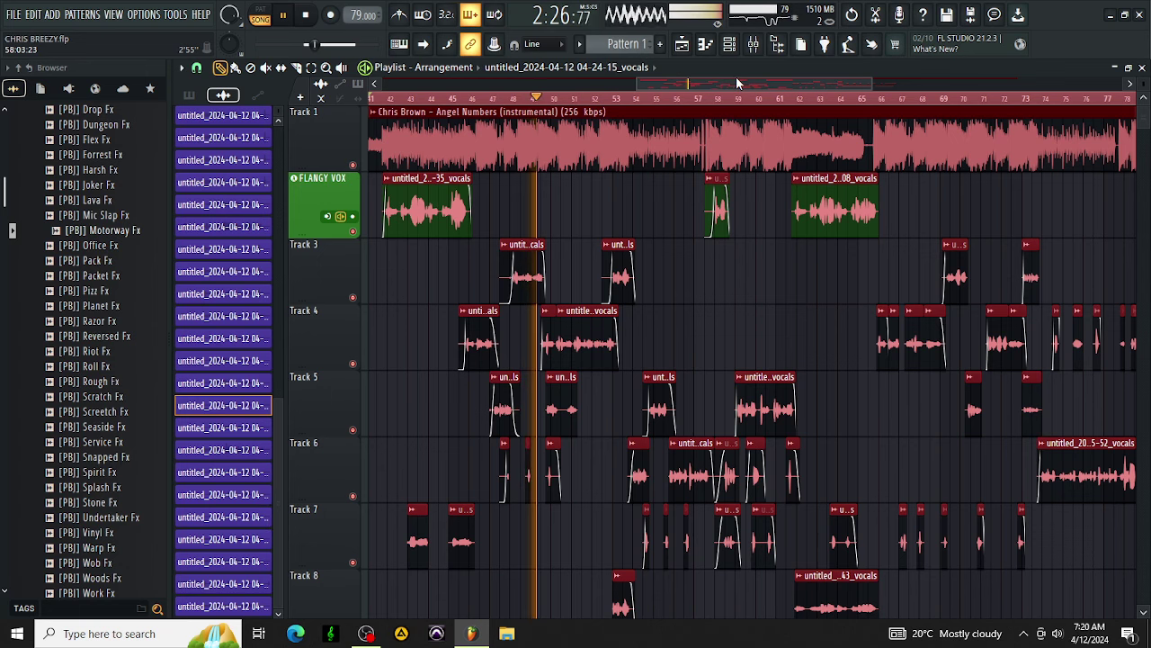
{"action": "double_click", "coordinate": [550, 480]}
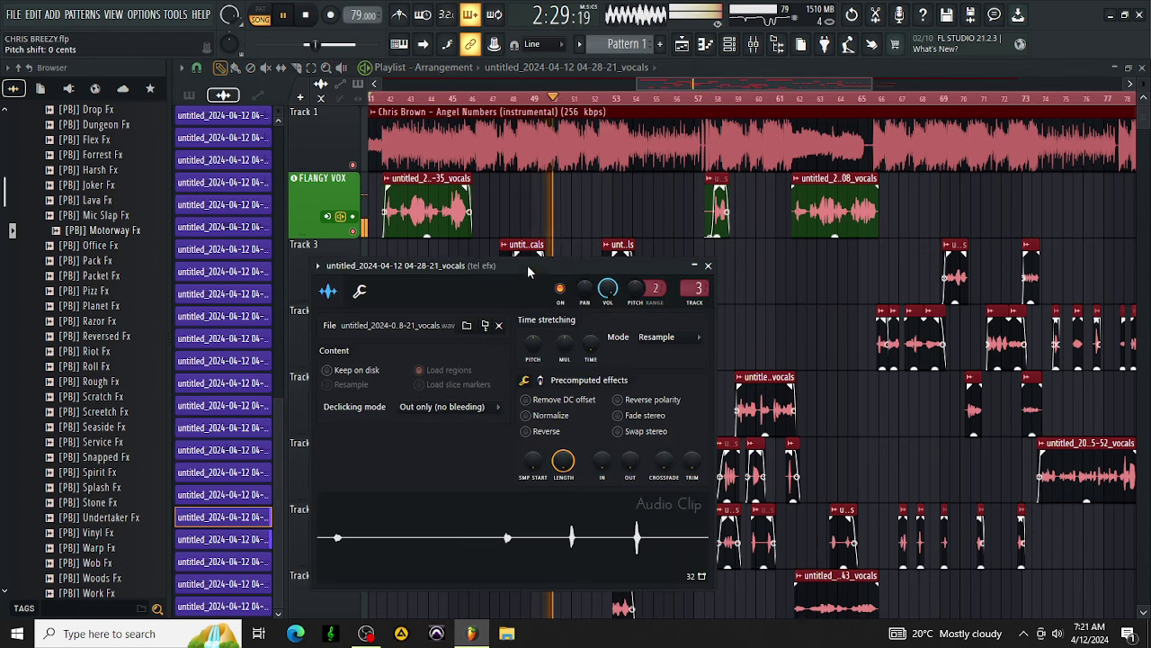
{"action": "left_click", "coordinate": [709, 268]}
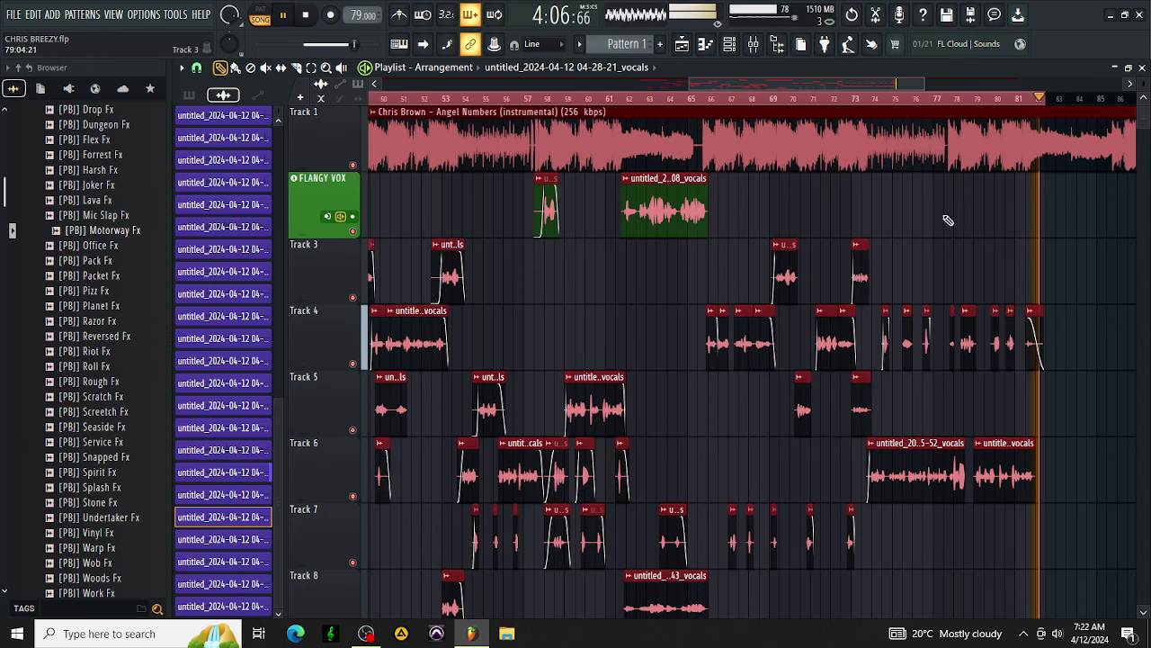
Save the project and restart playback from about bar 64.
{"action": "left_click", "coordinate": [706, 98]}
{"action": "left_click", "coordinate": [674, 97]}
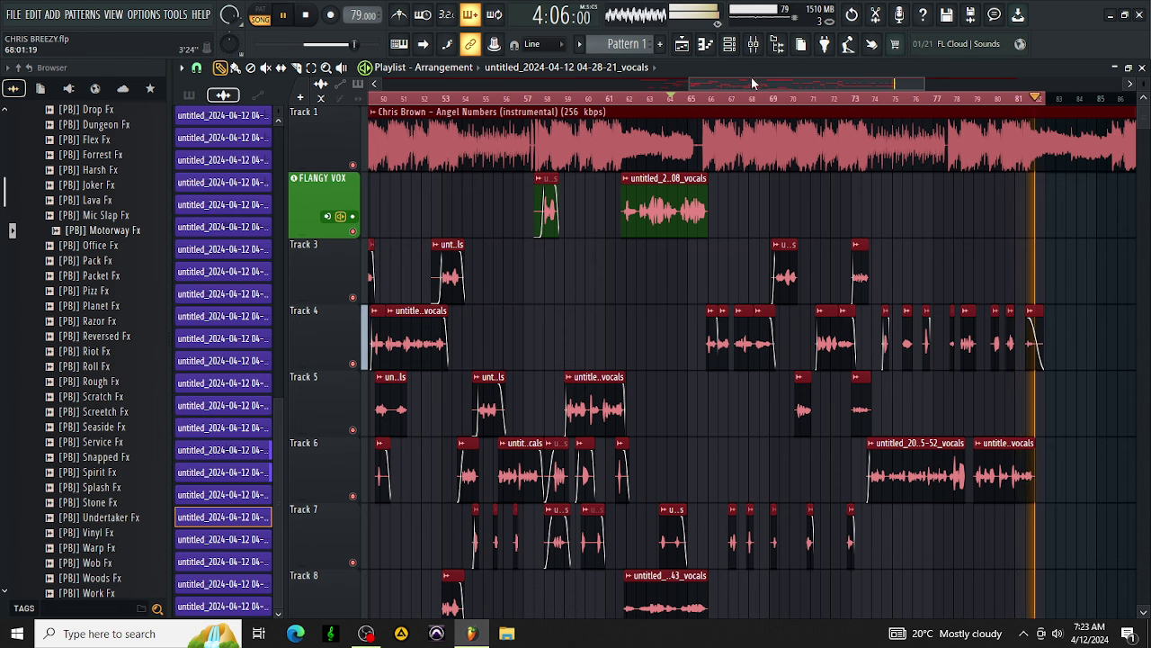
{"action": "key", "text": "ctrl+s"}
{"action": "key", "text": "space"}
{"action": "key", "text": "space"}
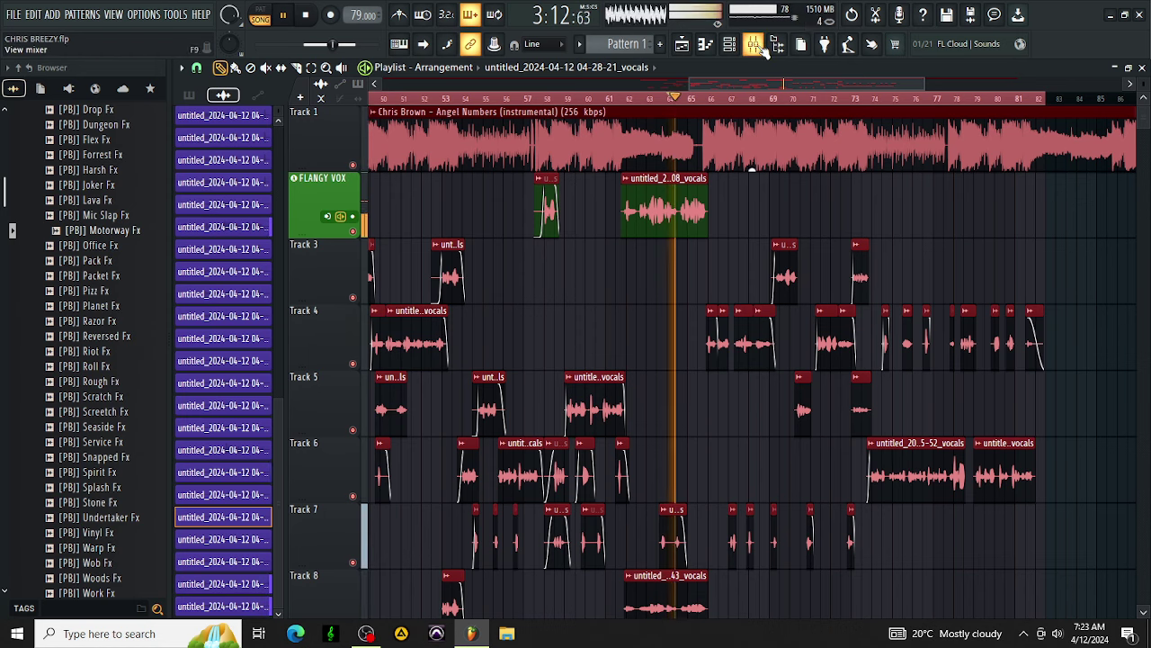
Restart playback from about bar 41 and disable the effect slots of the tel efx mixer track.
{"action": "key", "text": "F9"}
{"action": "key", "text": "F9"}
{"action": "left_click_drag", "start_coordinate": [697, 94], "coordinate": [515, 108]}
{"action": "left_click", "coordinate": [515, 102]}
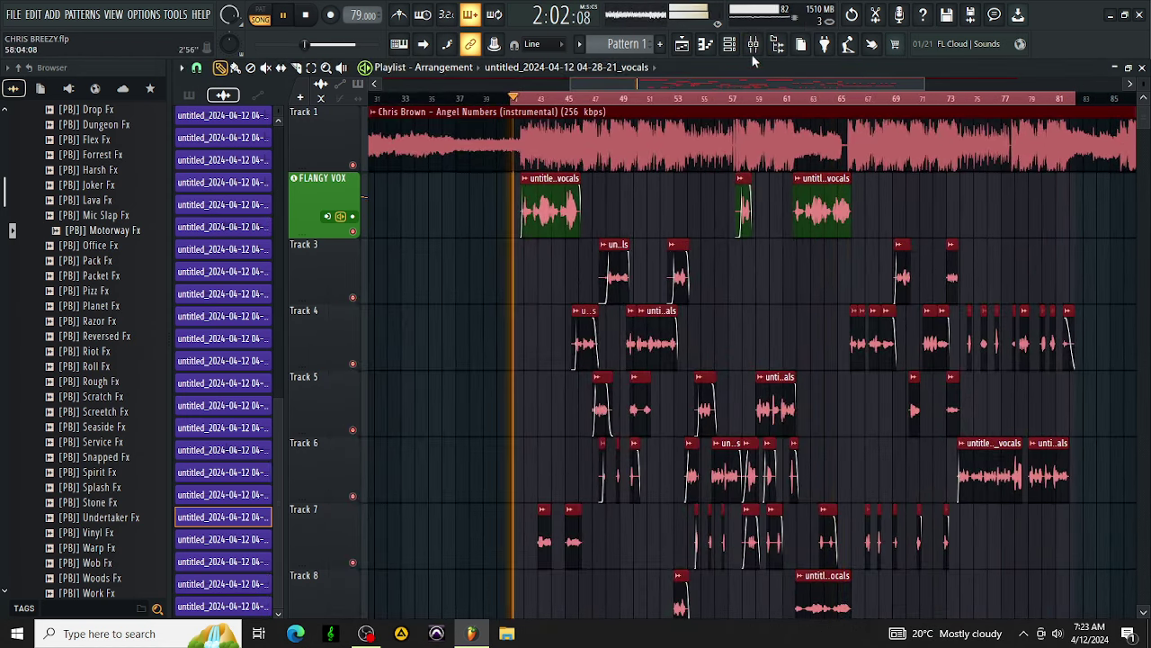
{"action": "key", "text": "F9"}
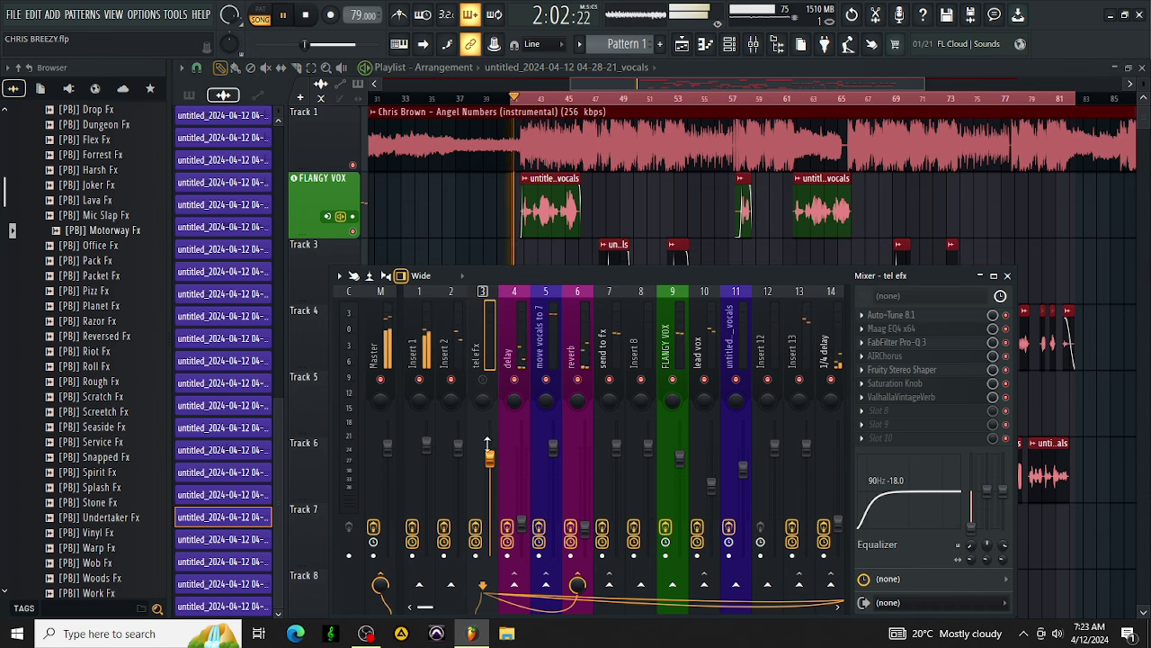
{"action": "left_click", "coordinate": [477, 530]}
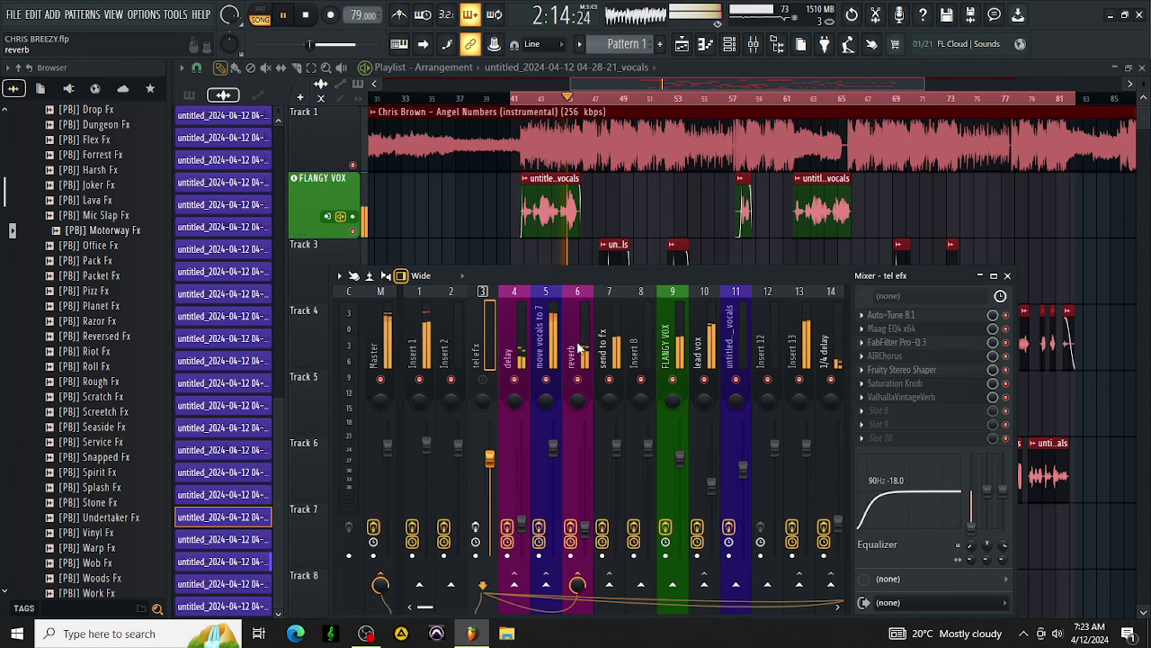
Inspect the Auto-Tune 8.1 settings on the send to fx mixer track and close the plugin.
{"action": "left_click", "coordinate": [606, 330]}
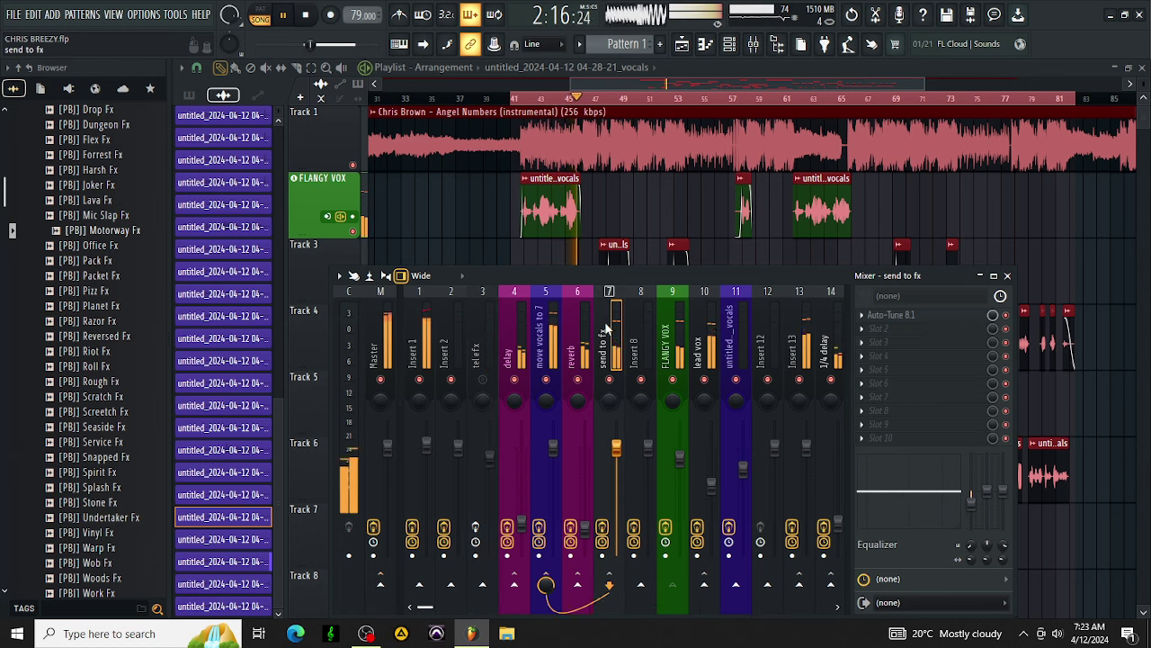
{"action": "left_click", "coordinate": [916, 317]}
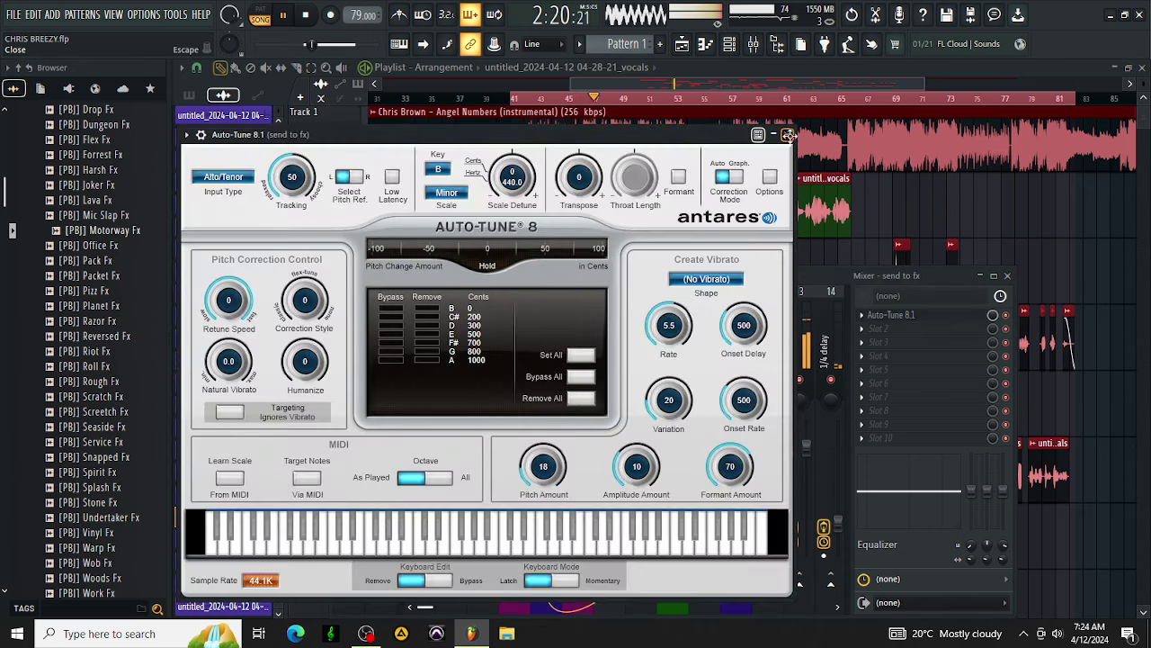
{"action": "left_click", "coordinate": [788, 134]}
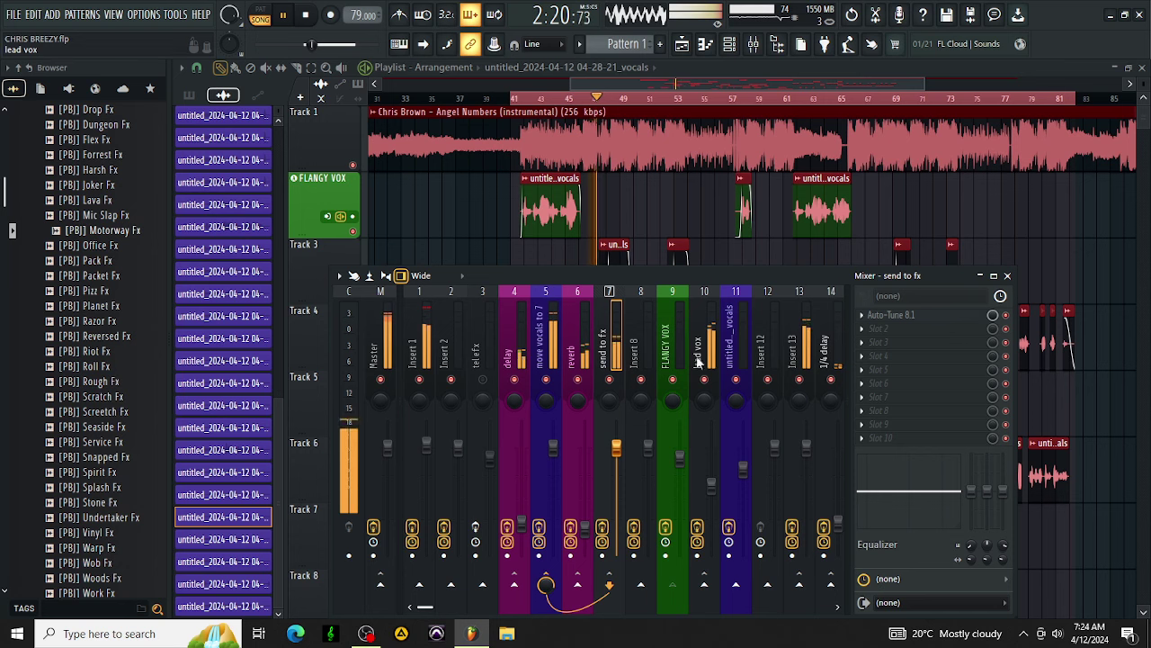
Inspect the Tube-Tech CL 1B and Pre 1973 settings on the move vocals to 7 mixer track.
{"action": "left_click", "coordinate": [545, 351]}
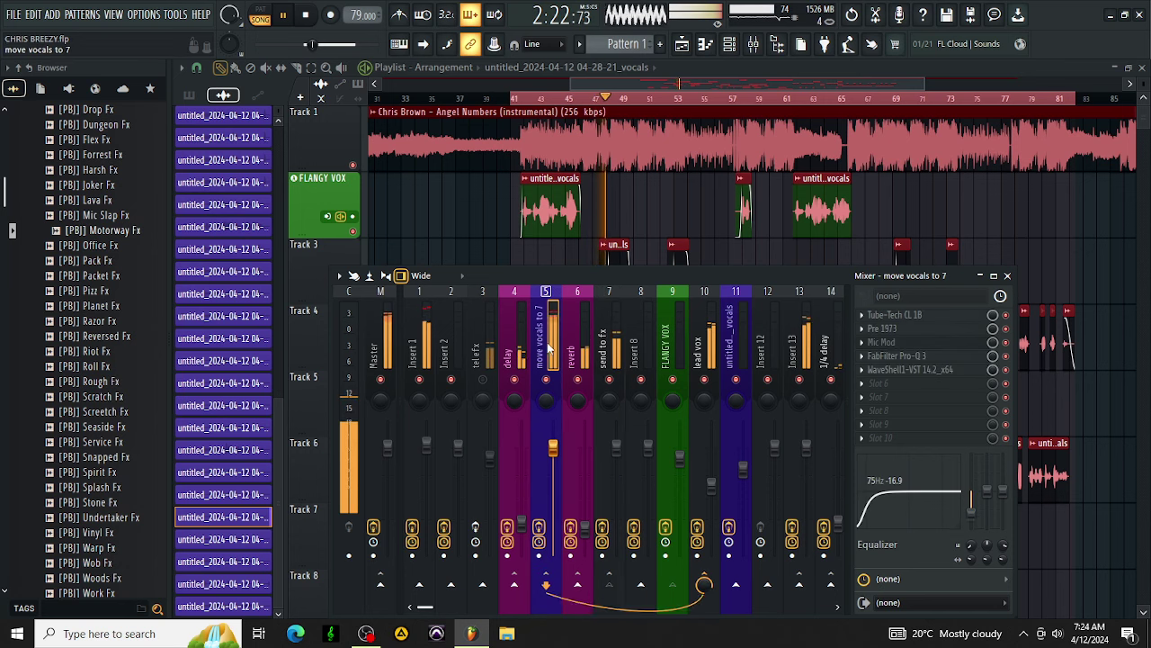
{"action": "left_click", "coordinate": [899, 315]}
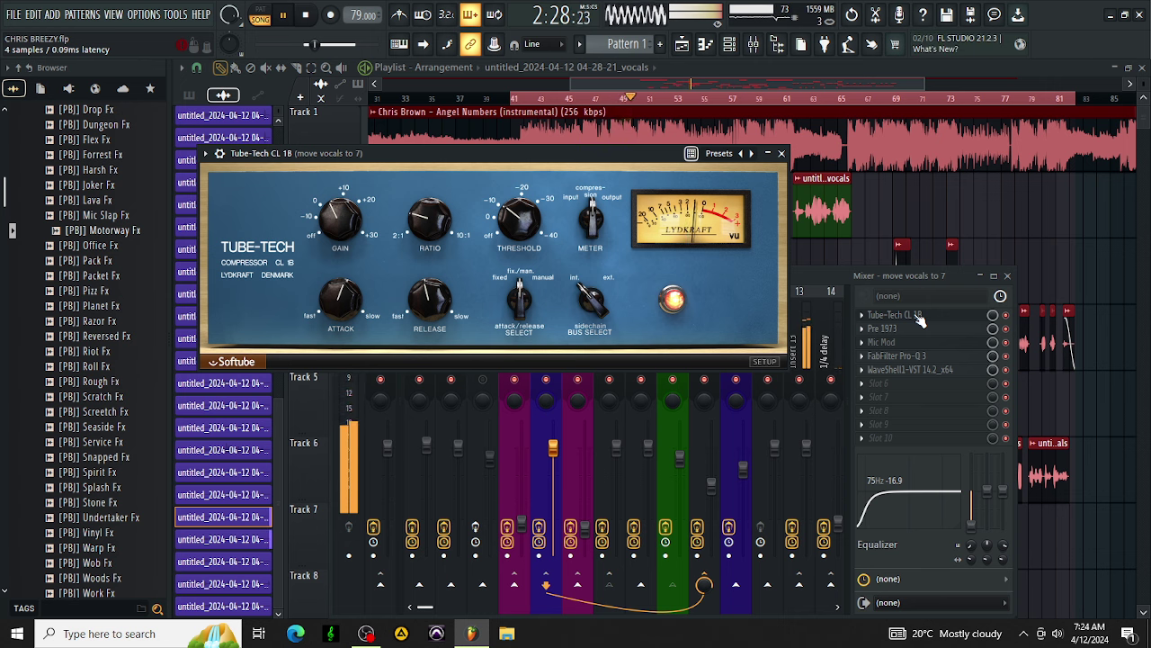
{"action": "left_click", "coordinate": [918, 315]}
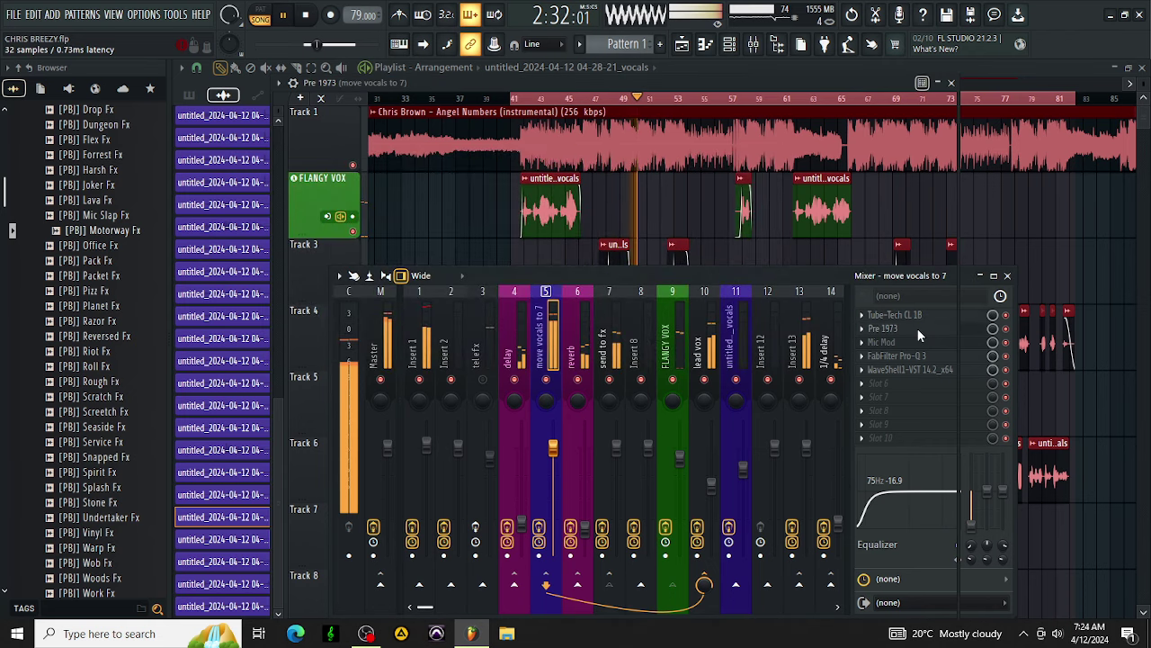
{"action": "left_click", "coordinate": [917, 328]}
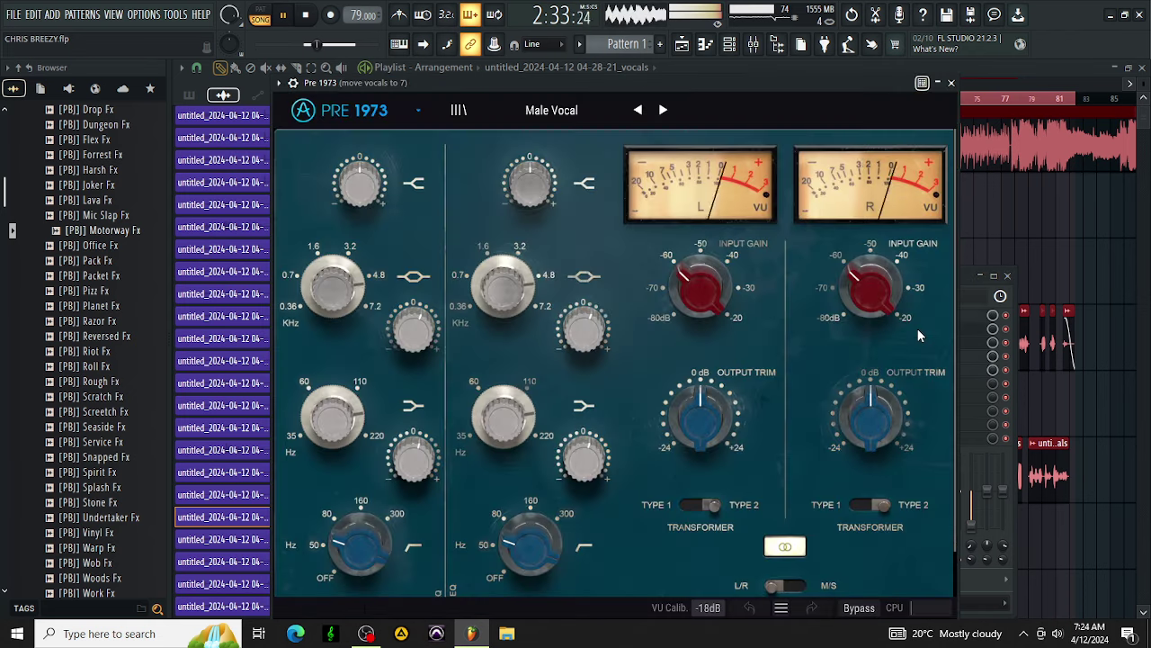
{"action": "left_click", "coordinate": [951, 83]}
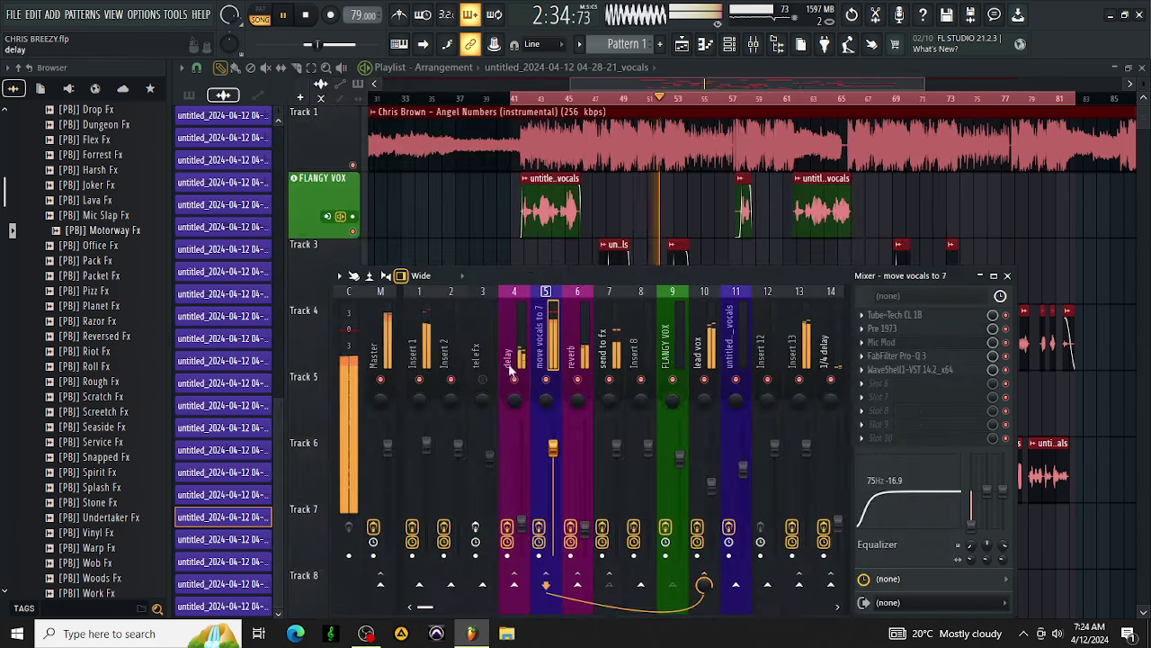
Disable the effect slots of Insert 1, and inspect Mic Mod and FabFilter Pro-Q 3 on the move vocals to 7 track.
{"action": "left_click", "coordinate": [412, 528]}
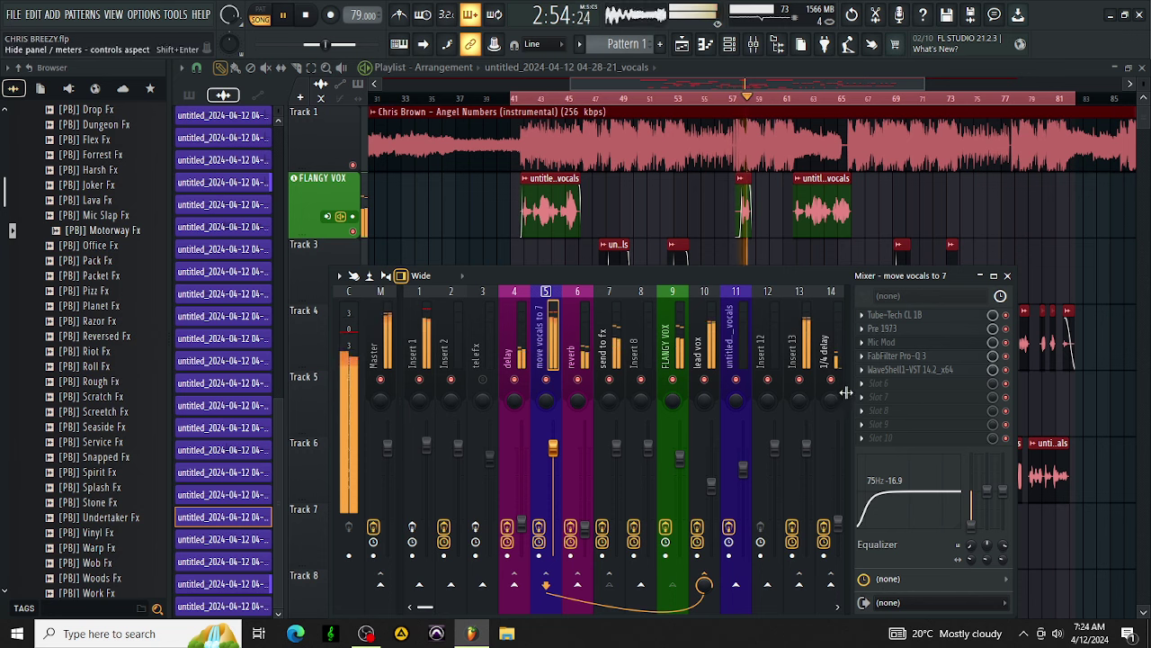
{"action": "left_click", "coordinate": [924, 344]}
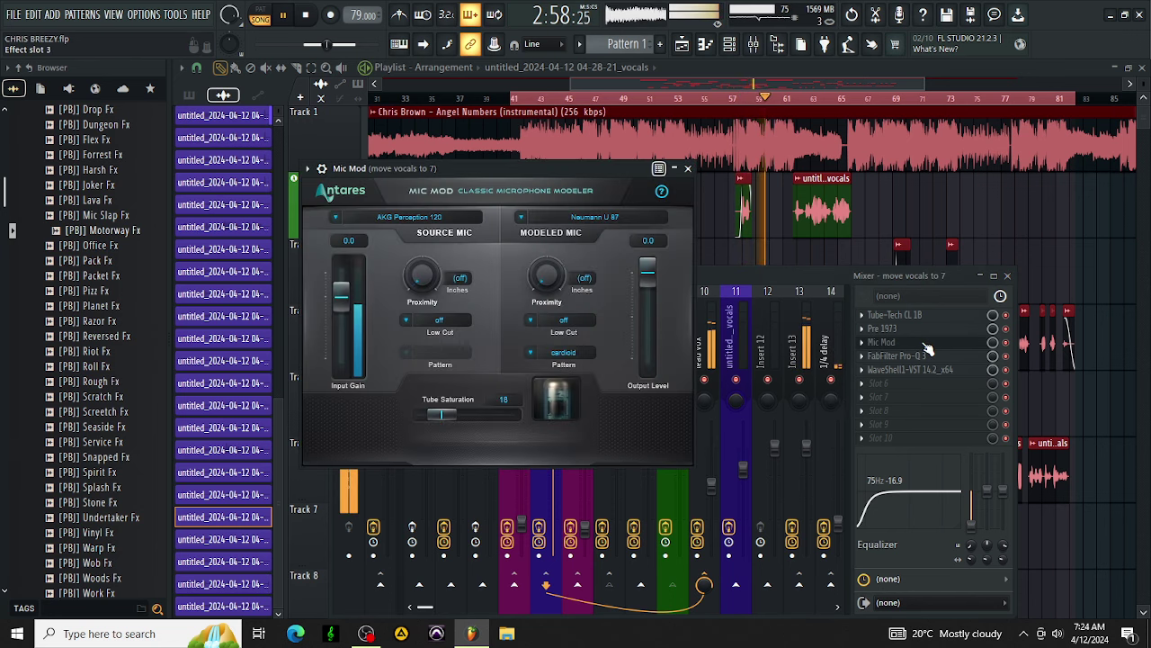
{"action": "left_click", "coordinate": [926, 346]}
{"action": "left_click", "coordinate": [906, 360]}
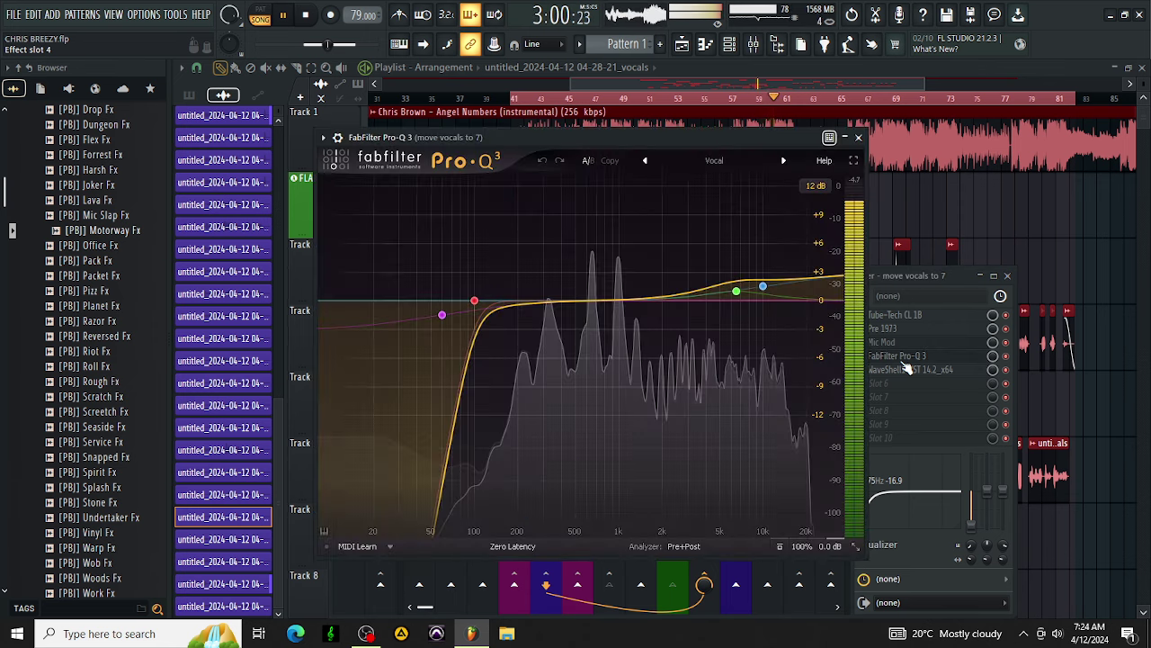
{"action": "left_click", "coordinate": [859, 140]}
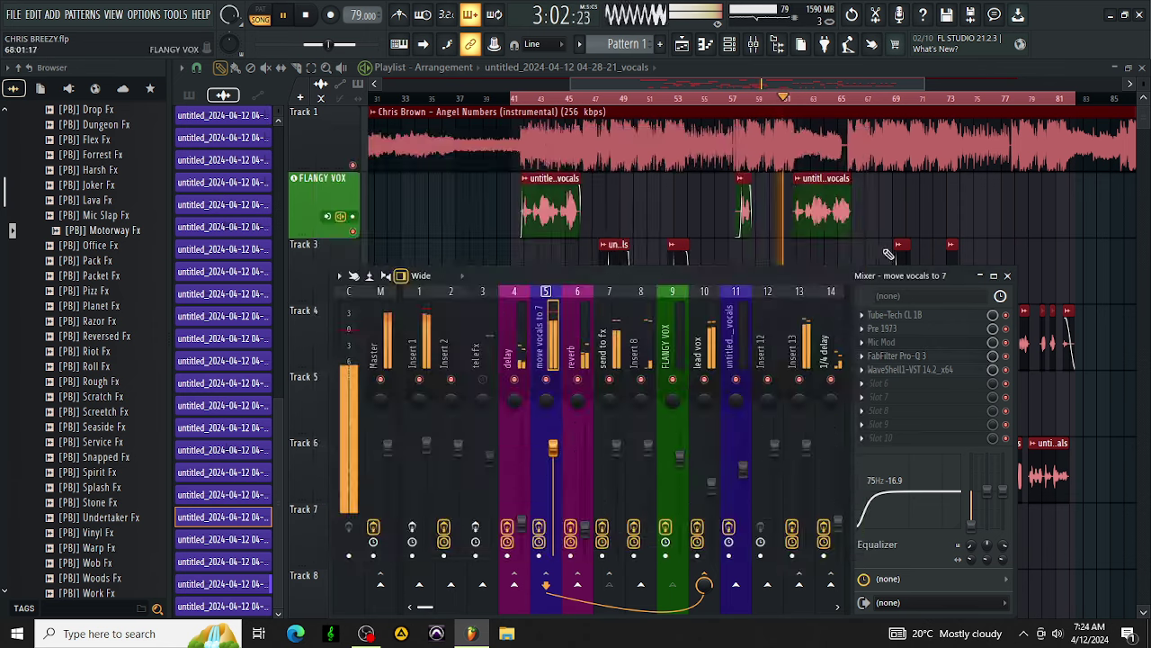
View the StudioRack chain on the move vocals to 7 track and toggle that track's effects to compare the sound.
{"action": "left_click", "coordinate": [908, 373]}
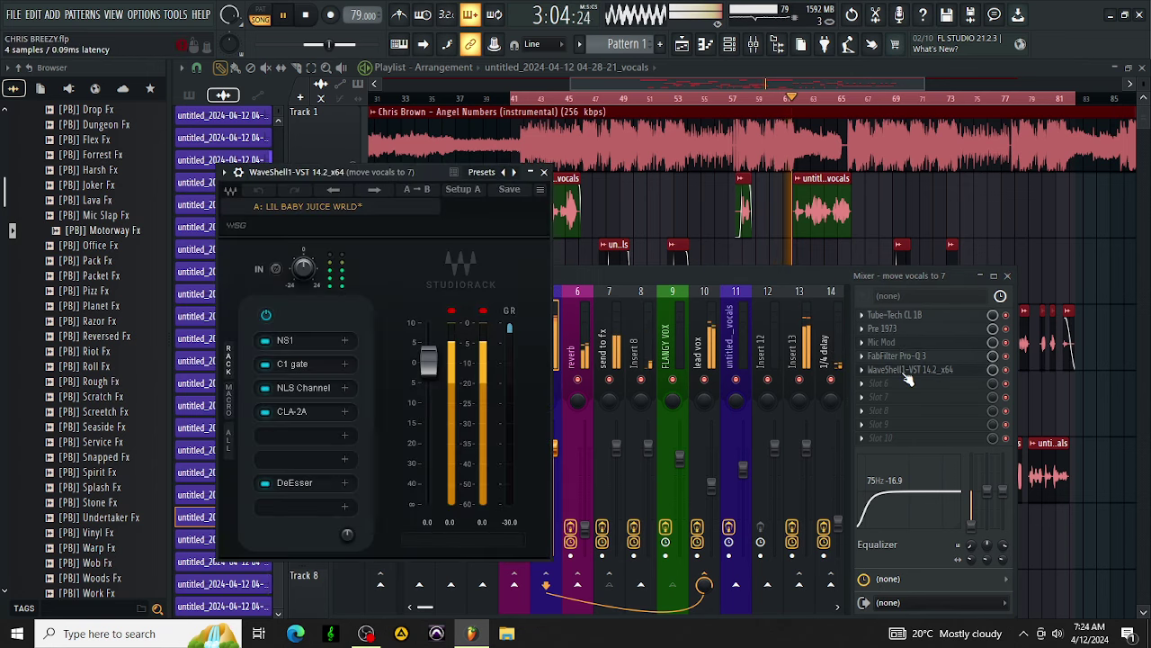
{"action": "left_click", "coordinate": [907, 371]}
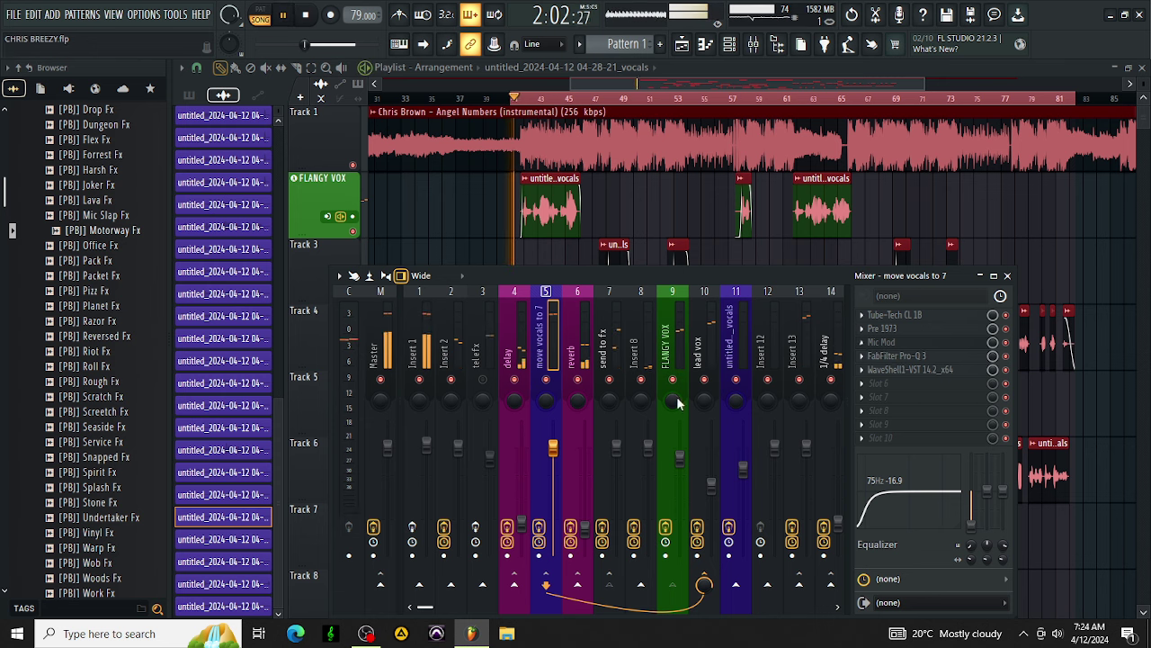
{"action": "left_click", "coordinate": [540, 527]}
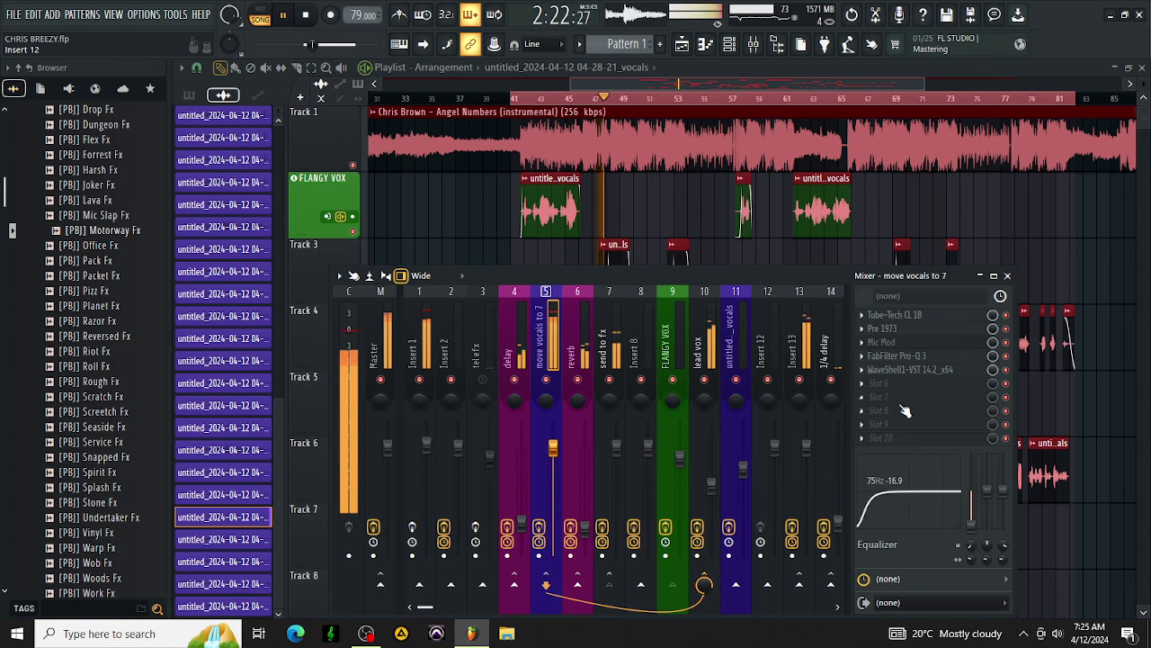
Examine NS1, C1 gate, NLS Channel, CLA-2A and DeEsser one by one in the move vocals to 7 track's StudioRack.
{"action": "left_click", "coordinate": [914, 370]}
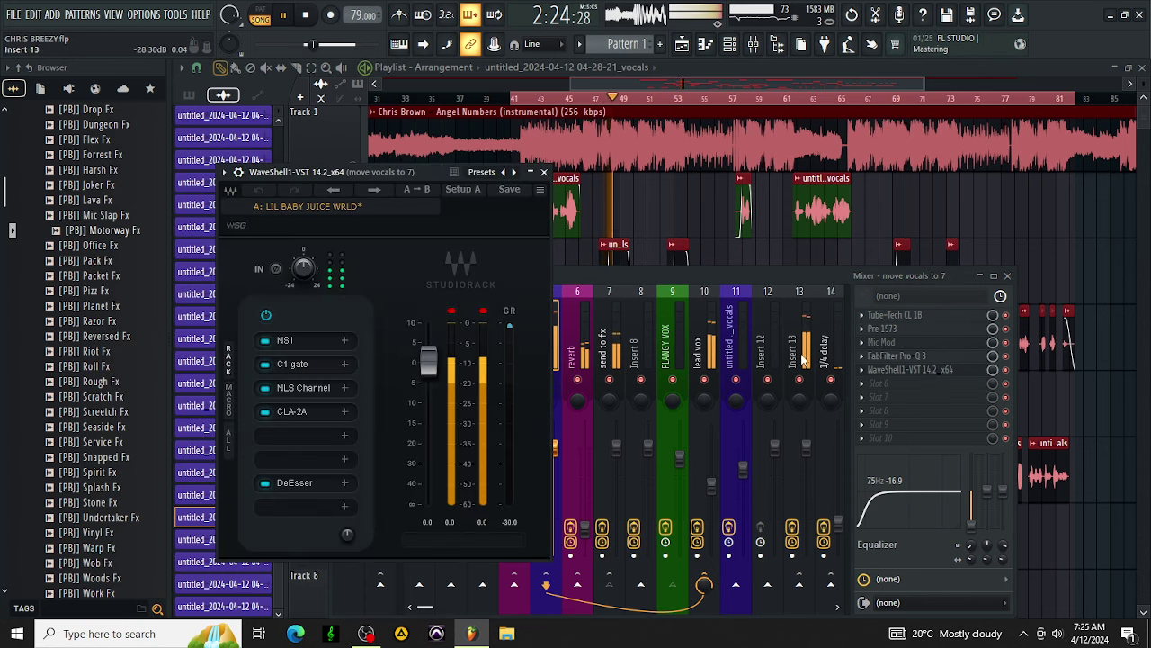
{"action": "left_click", "coordinate": [305, 342]}
{"action": "left_click", "coordinate": [305, 341]}
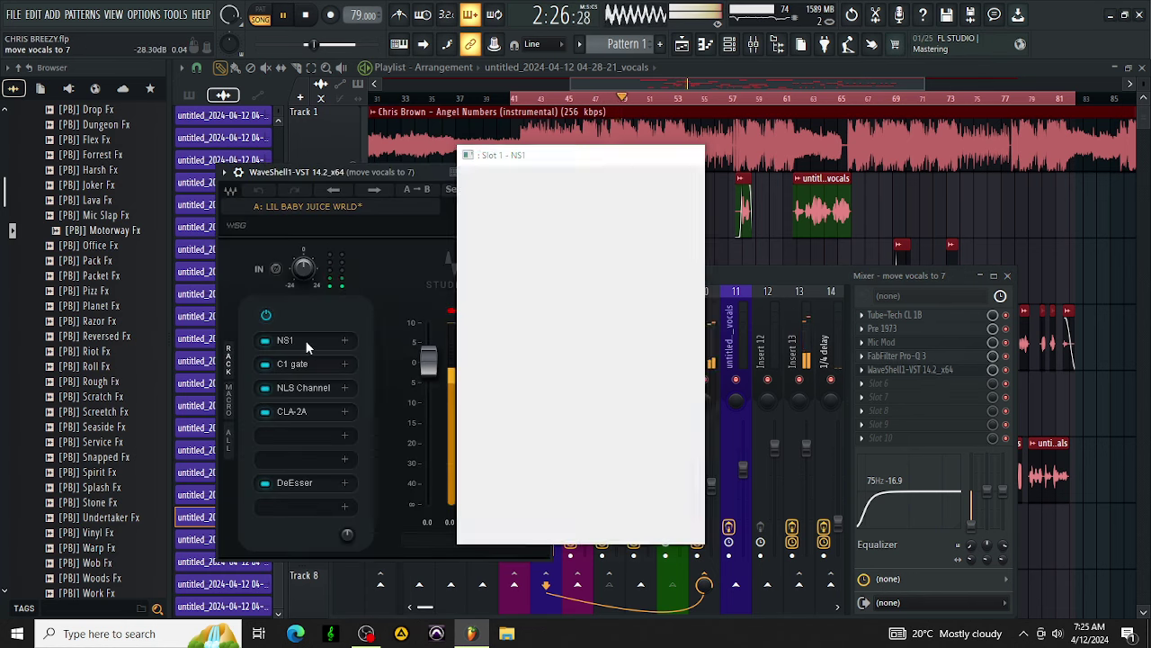
{"action": "left_click", "coordinate": [316, 364]}
{"action": "left_click", "coordinate": [315, 363]}
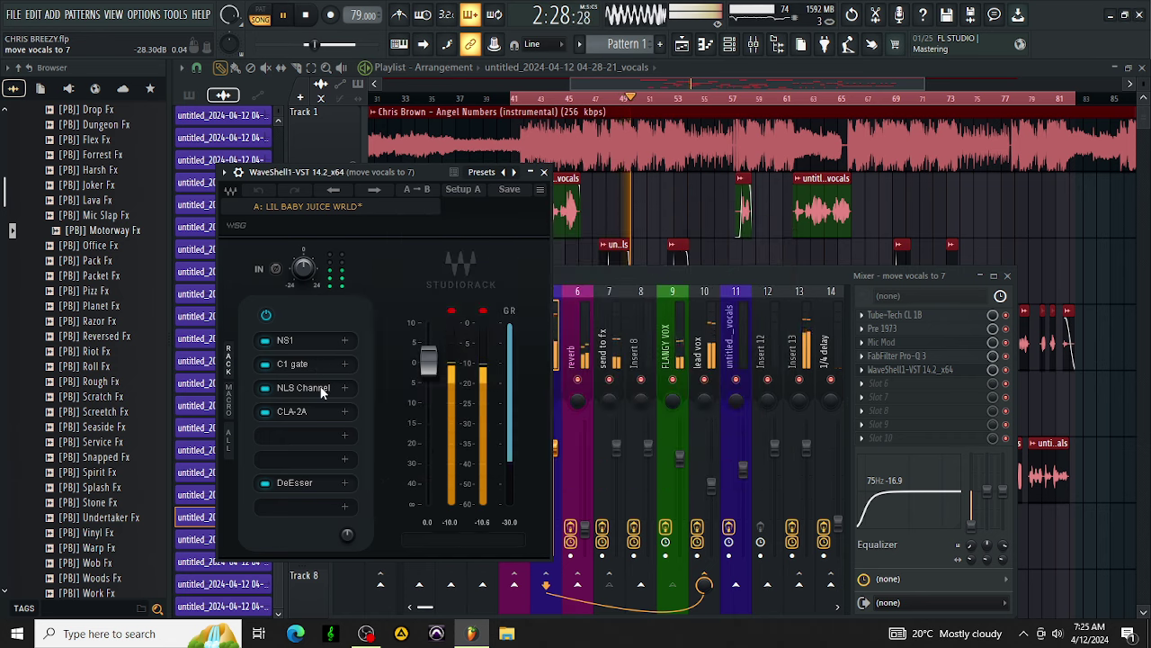
{"action": "left_click", "coordinate": [321, 389]}
{"action": "left_click", "coordinate": [316, 386]}
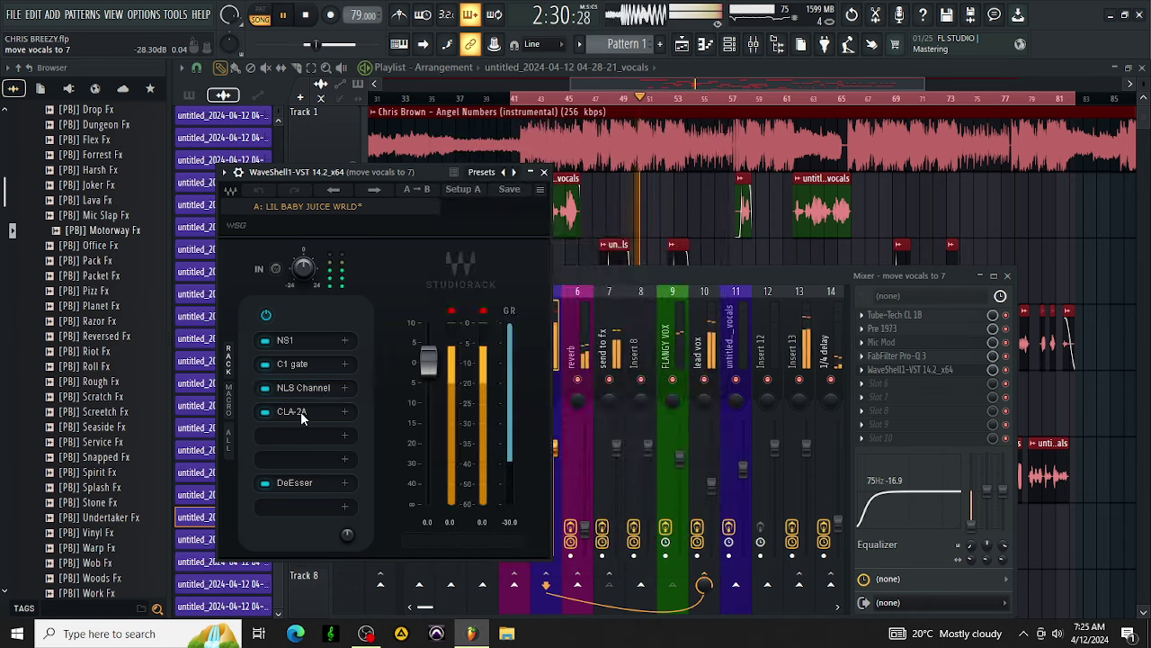
{"action": "left_click", "coordinate": [300, 412]}
{"action": "left_click", "coordinate": [301, 411]}
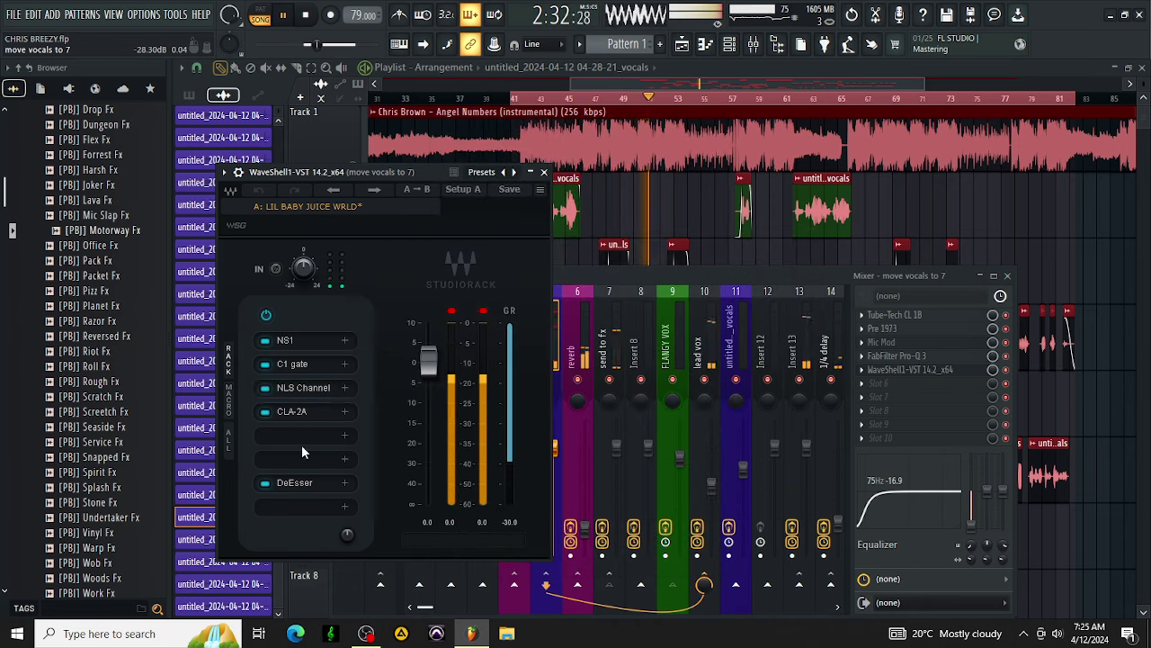
{"action": "left_click", "coordinate": [303, 476]}
{"action": "left_click", "coordinate": [303, 477]}
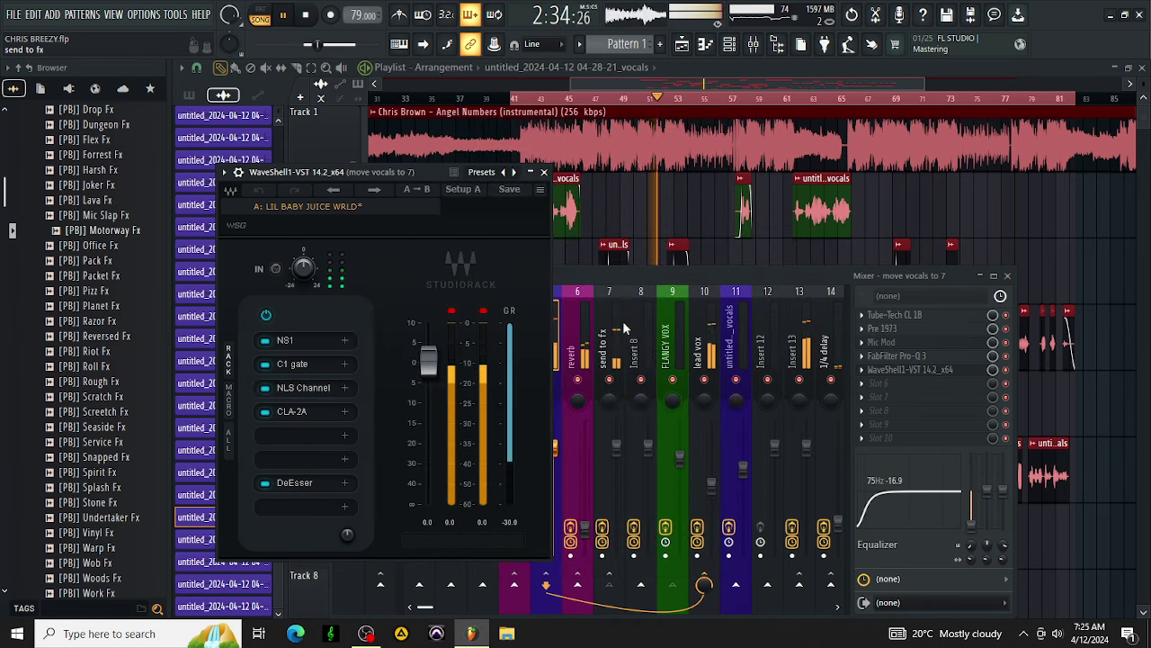
{"action": "left_click", "coordinate": [543, 171]}
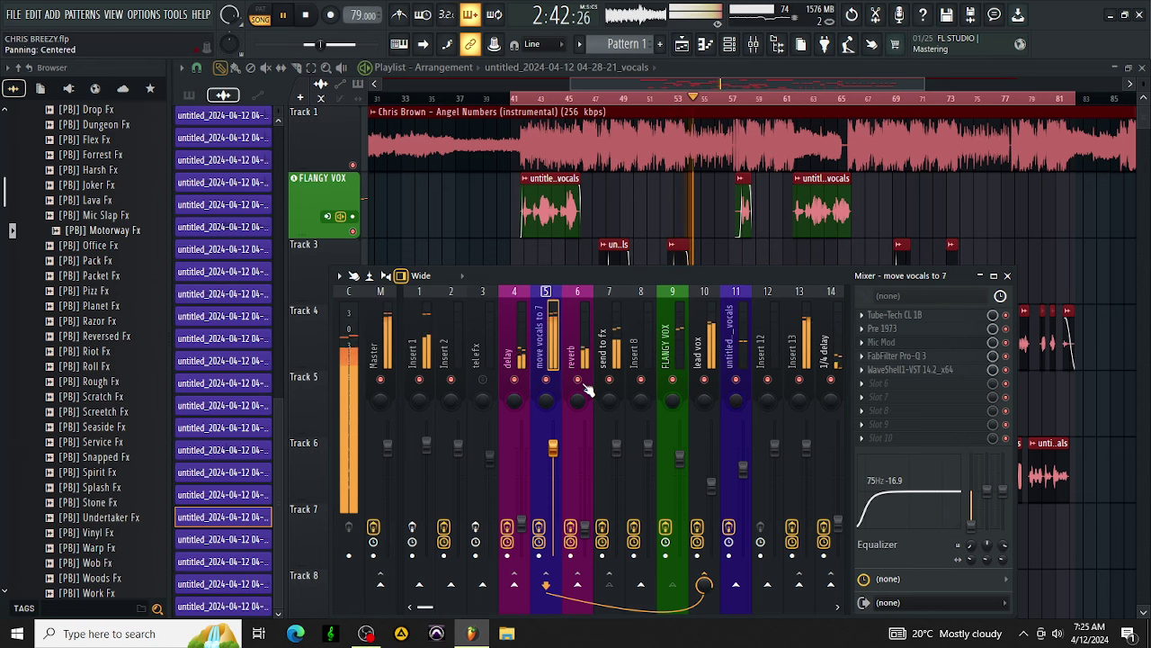
Compare the lead vox mixer track with its effects bypassed and enabled again.
{"action": "left_click", "coordinate": [701, 322]}
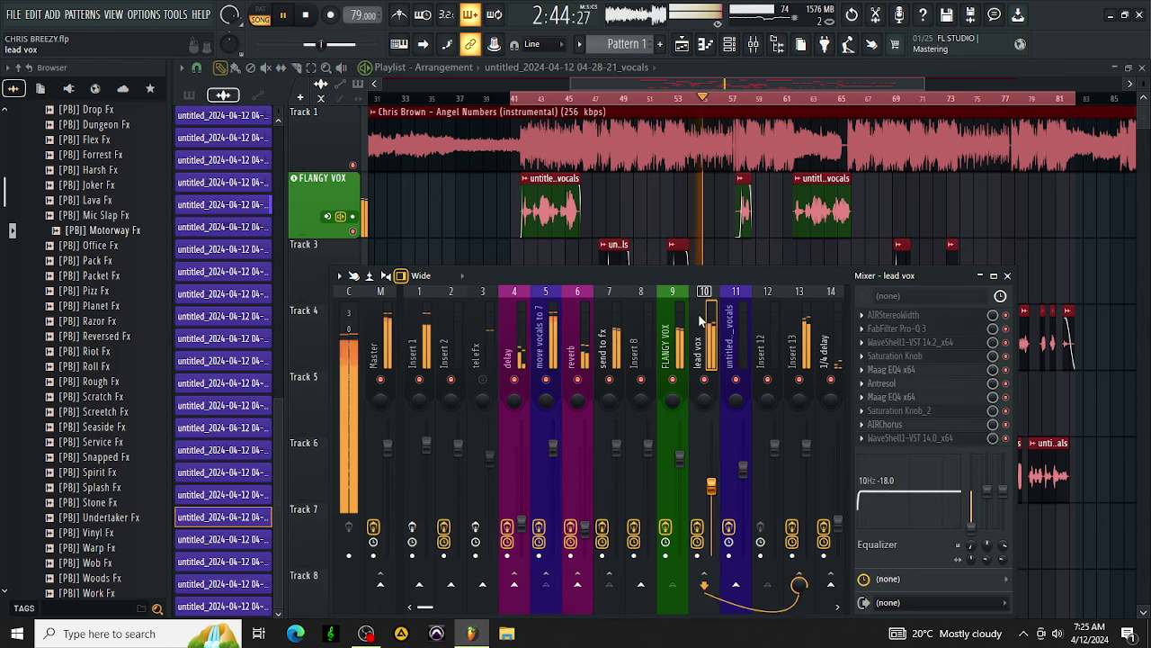
{"action": "left_click", "coordinate": [699, 529]}
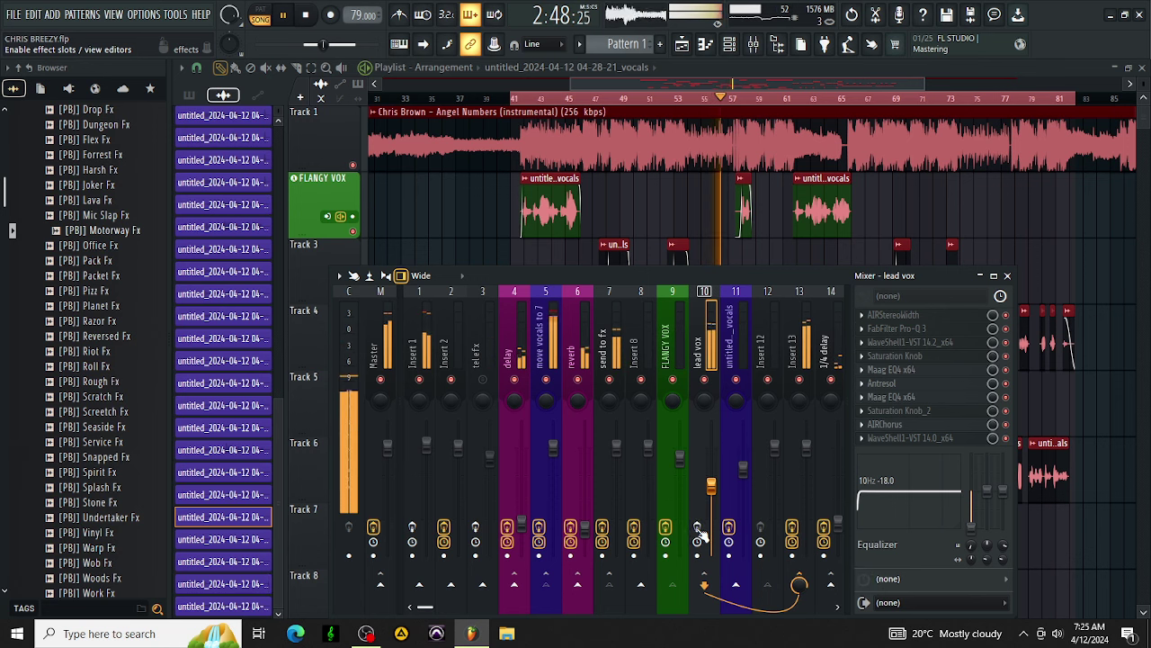
{"action": "left_click", "coordinate": [698, 530]}
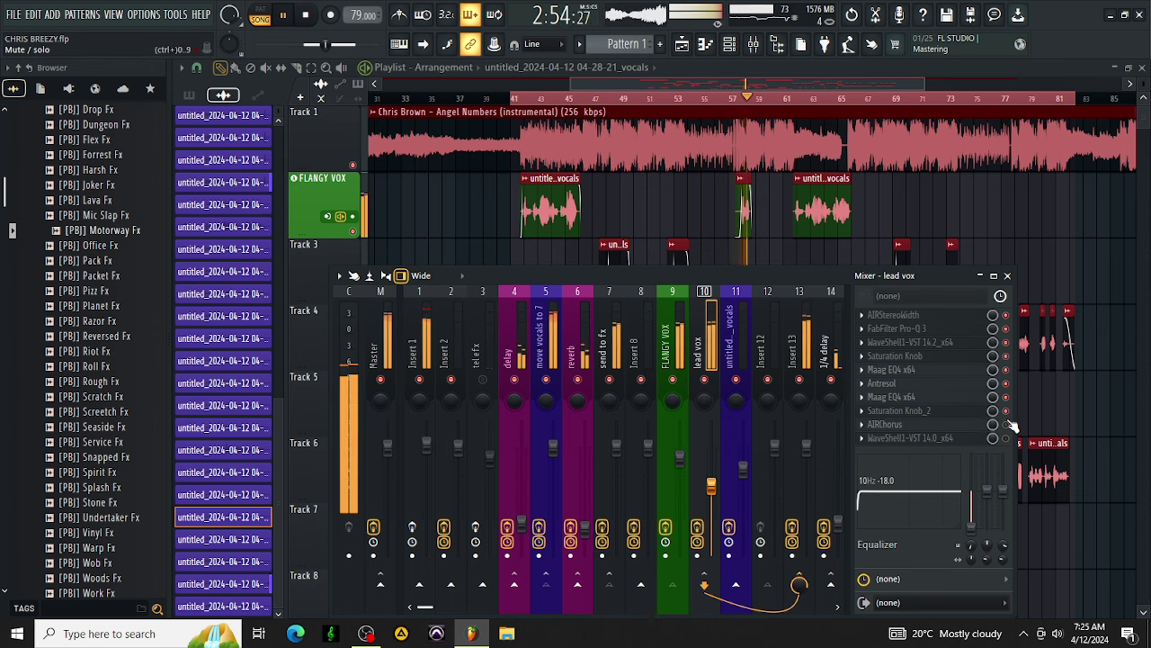
Mute effect slots 2 to 10 on the lead vox track and view the AIRStereoWidth plugin in slot 1.
{"action": "left_click_drag", "start_coordinate": [1006, 438], "coordinate": [1013, 337]}
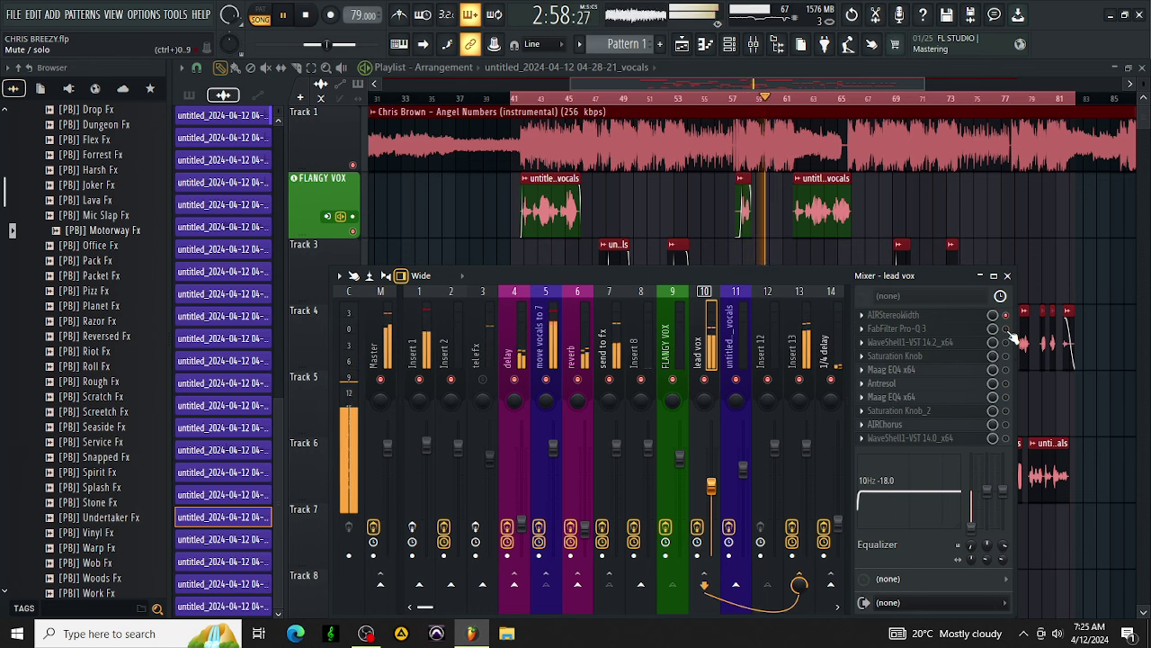
{"action": "left_click", "coordinate": [956, 317]}
{"action": "left_click", "coordinate": [951, 321]}
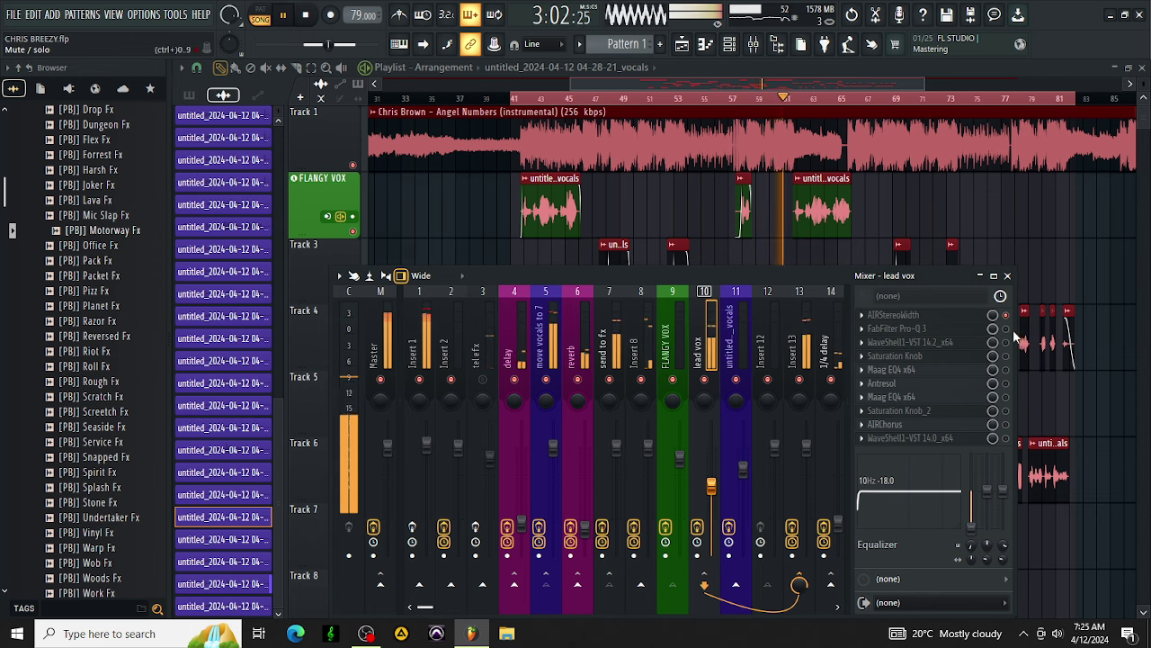
Enable FabFilter Pro-Q 3 in slot 2 of the lead vox track and restart playback from about bar 45.
{"action": "left_click", "coordinate": [928, 329]}
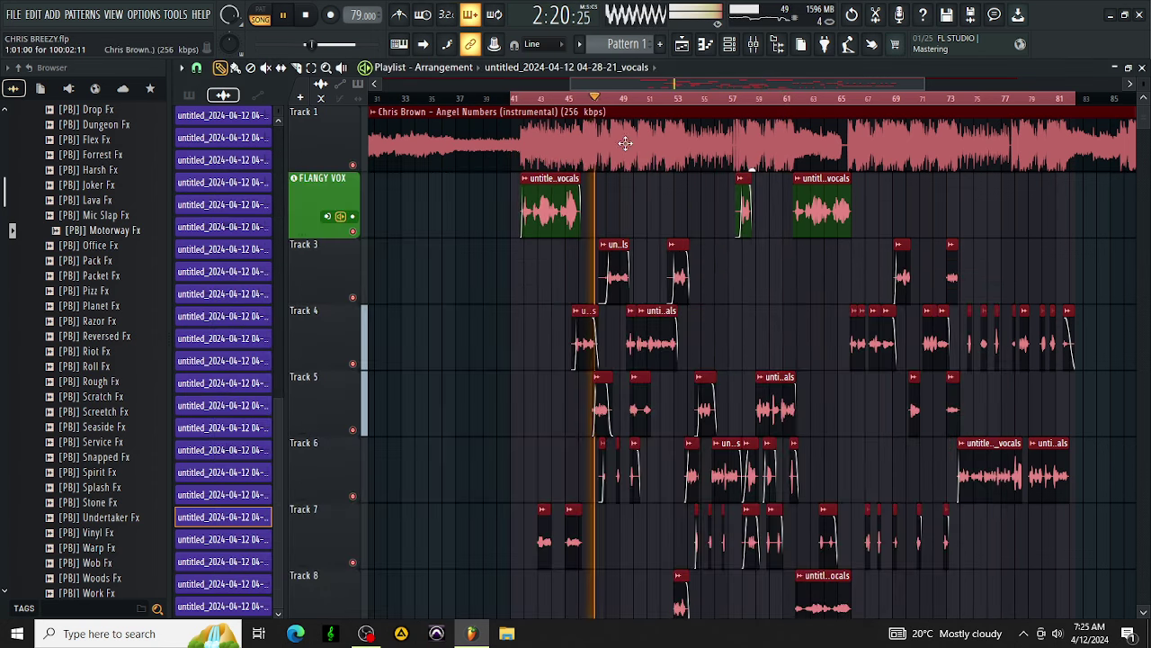
{"action": "left_click", "coordinate": [580, 99]}
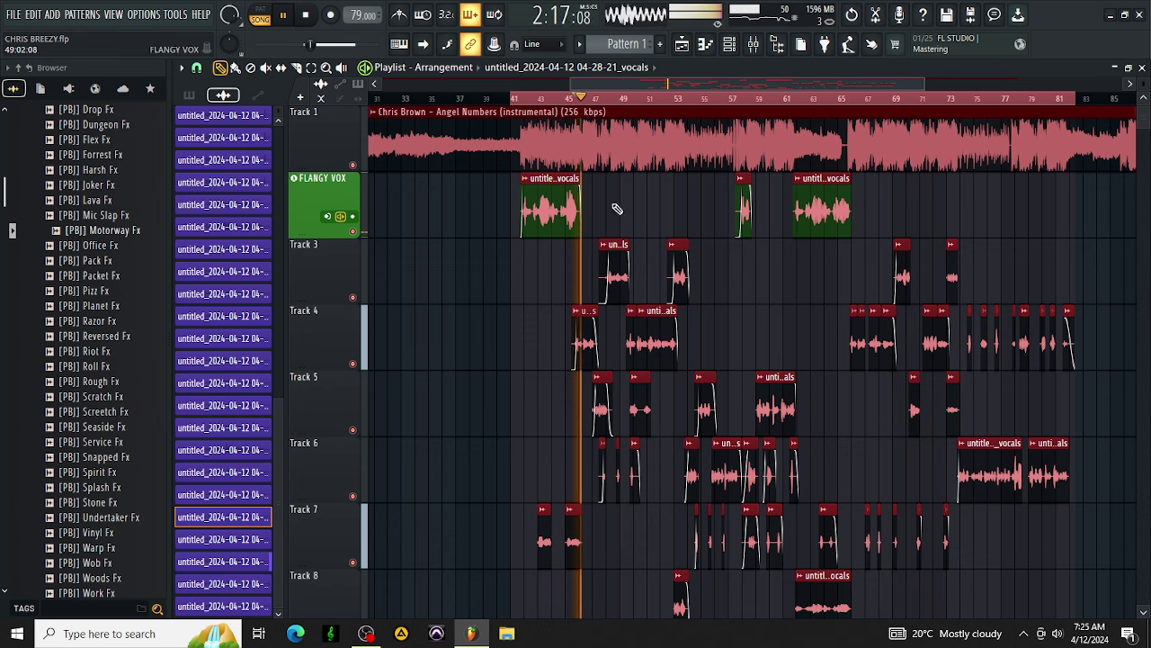
{"action": "left_click", "coordinate": [573, 99]}
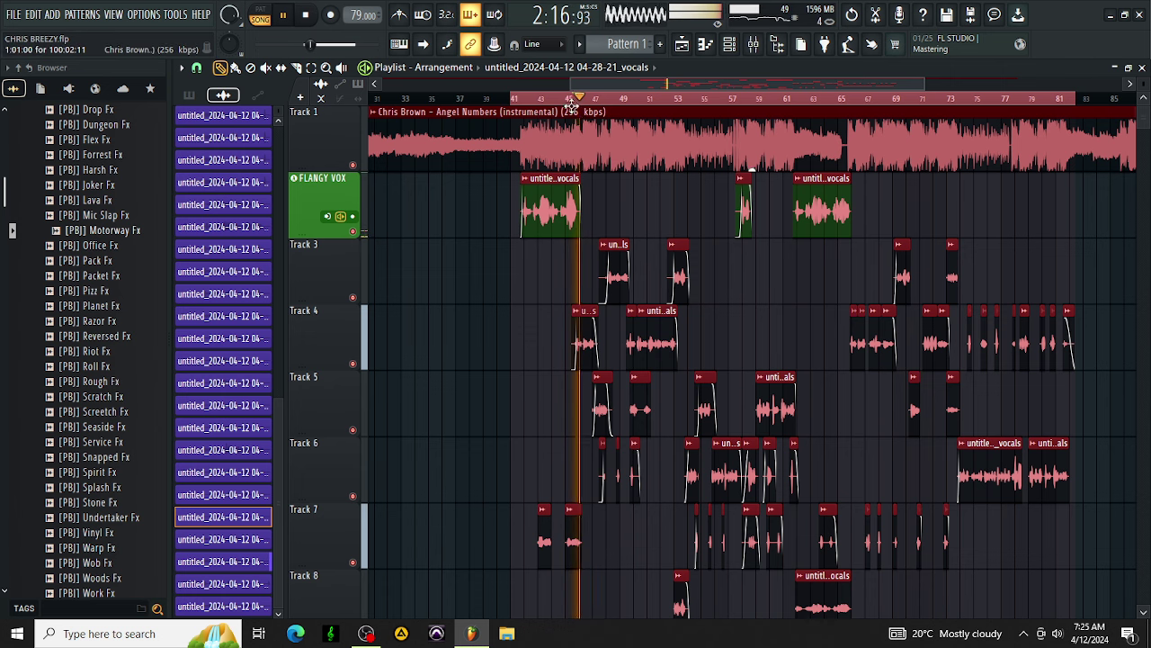
{"action": "left_click", "coordinate": [570, 99]}
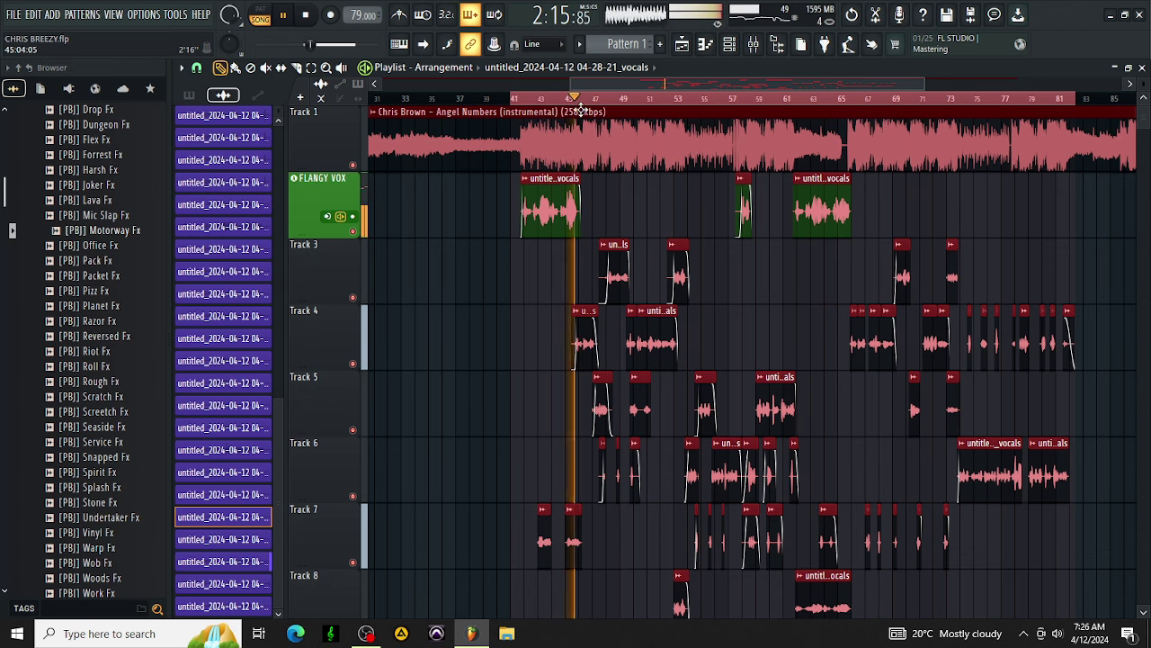
View the EQ curve in the lead vox track's FabFilter Pro-Q 3, then close the plugin.
{"action": "left_click", "coordinate": [754, 44]}
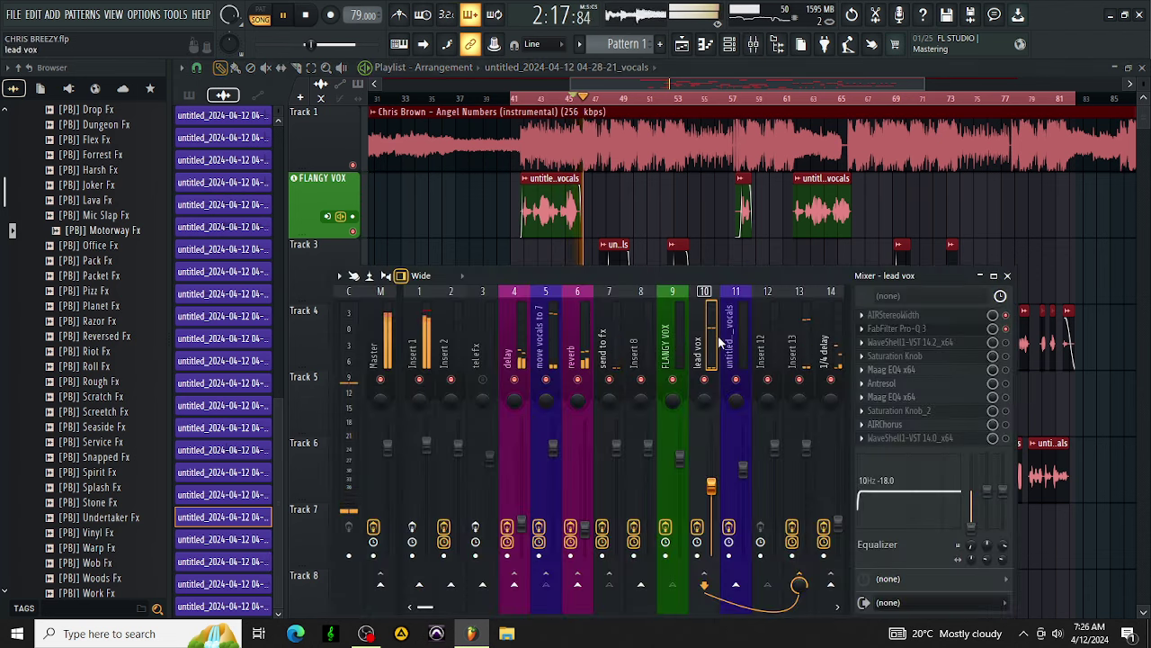
{"action": "left_click", "coordinate": [944, 329]}
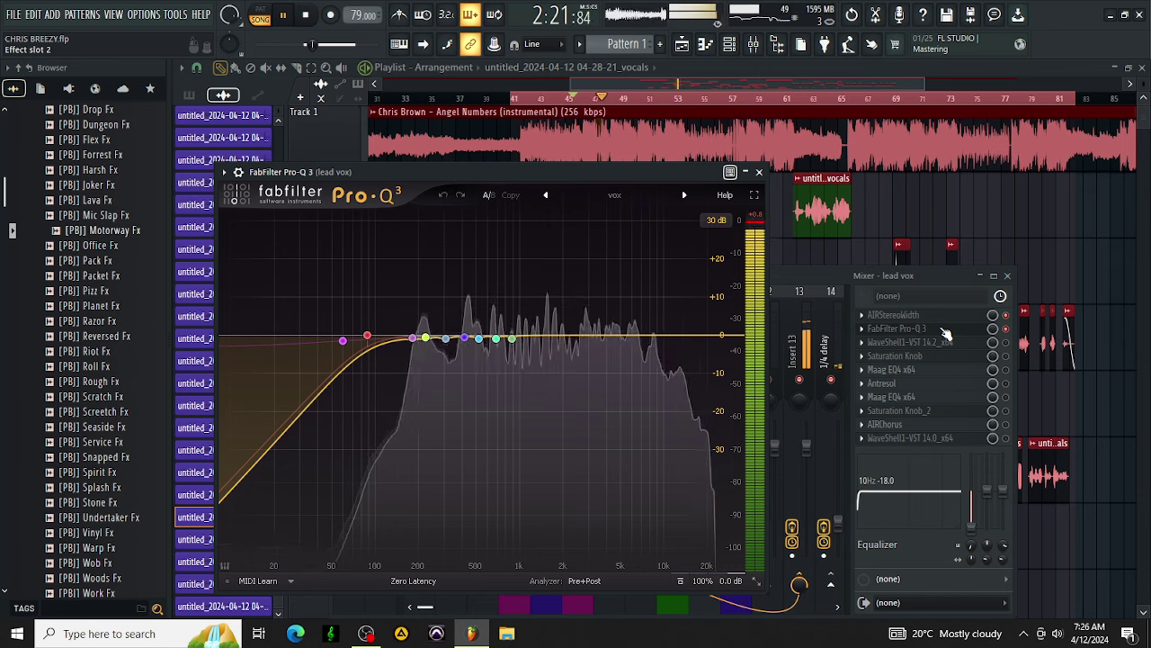
{"action": "left_click", "coordinate": [949, 330]}
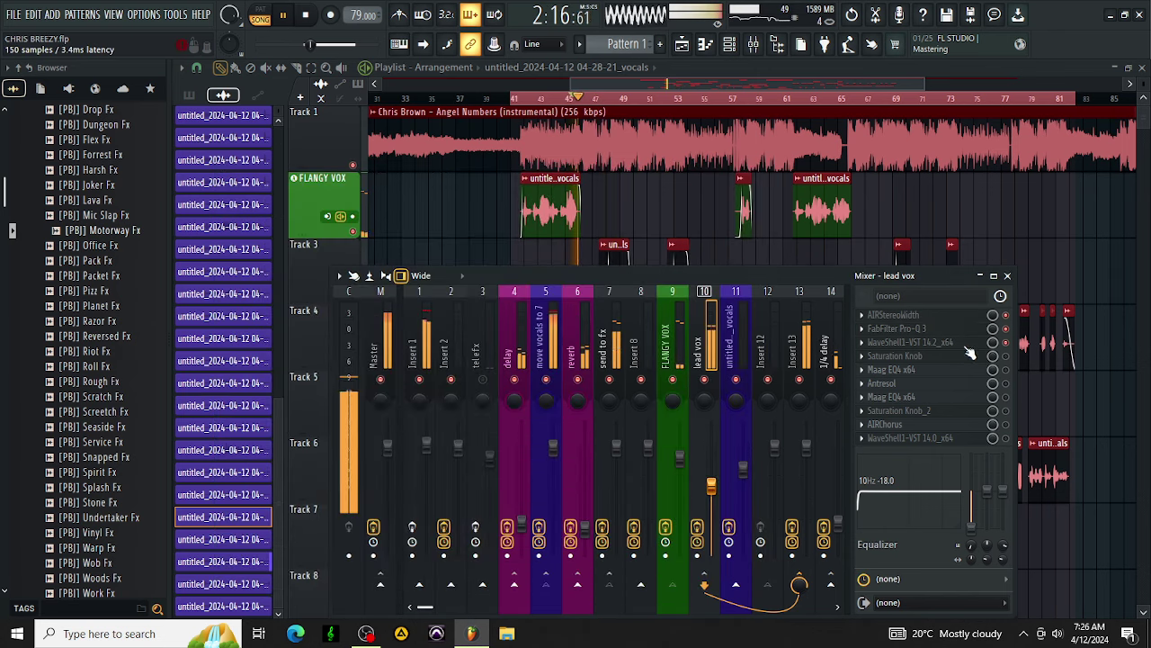
View the lead vox track's StudioRack in slot 3 and examine its NS1, dbx-160 and SSLChannel plugins one by one.
{"action": "left_click", "coordinate": [931, 345]}
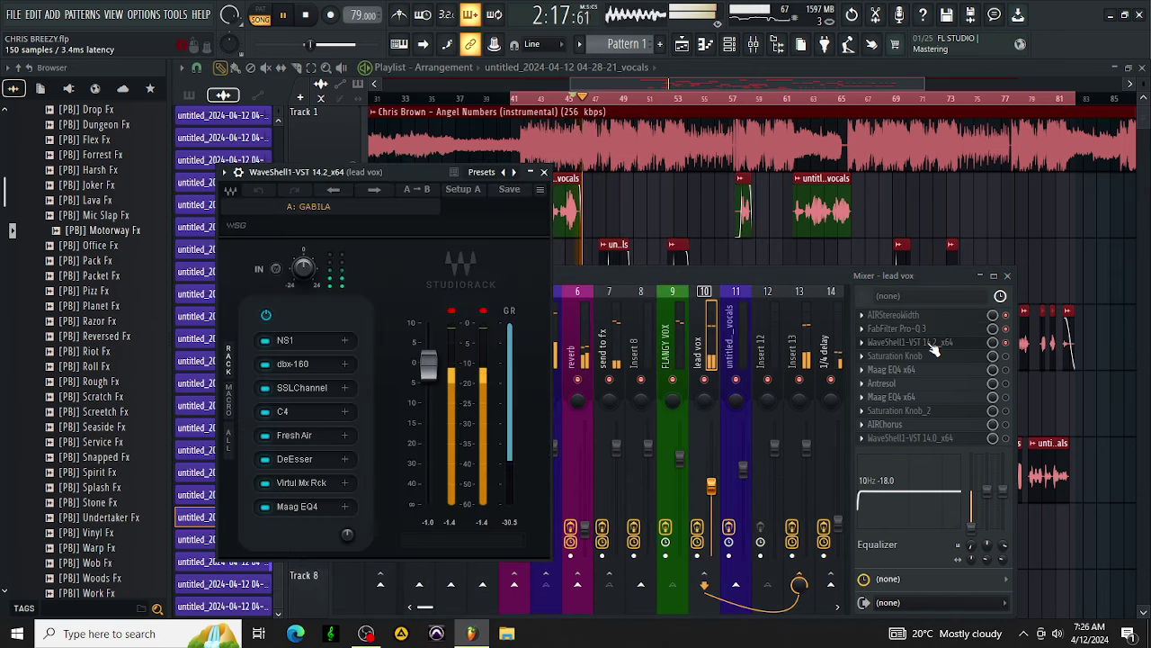
{"action": "left_click", "coordinate": [302, 339]}
{"action": "left_click", "coordinate": [302, 339]}
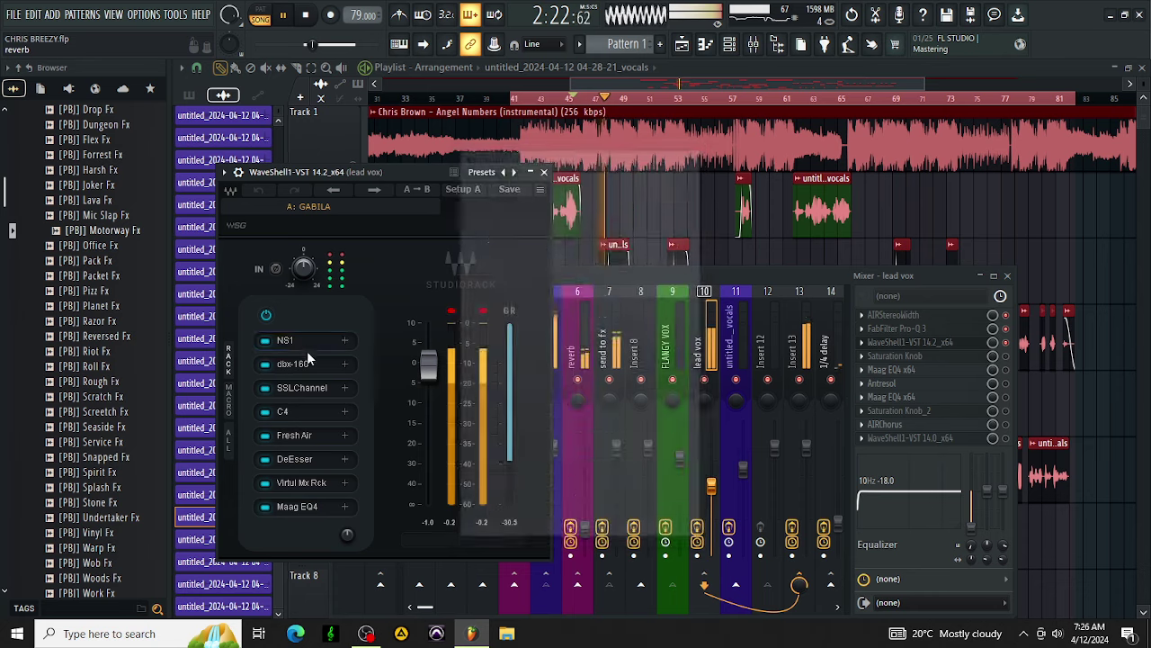
{"action": "left_click", "coordinate": [310, 363]}
{"action": "left_click", "coordinate": [310, 362]}
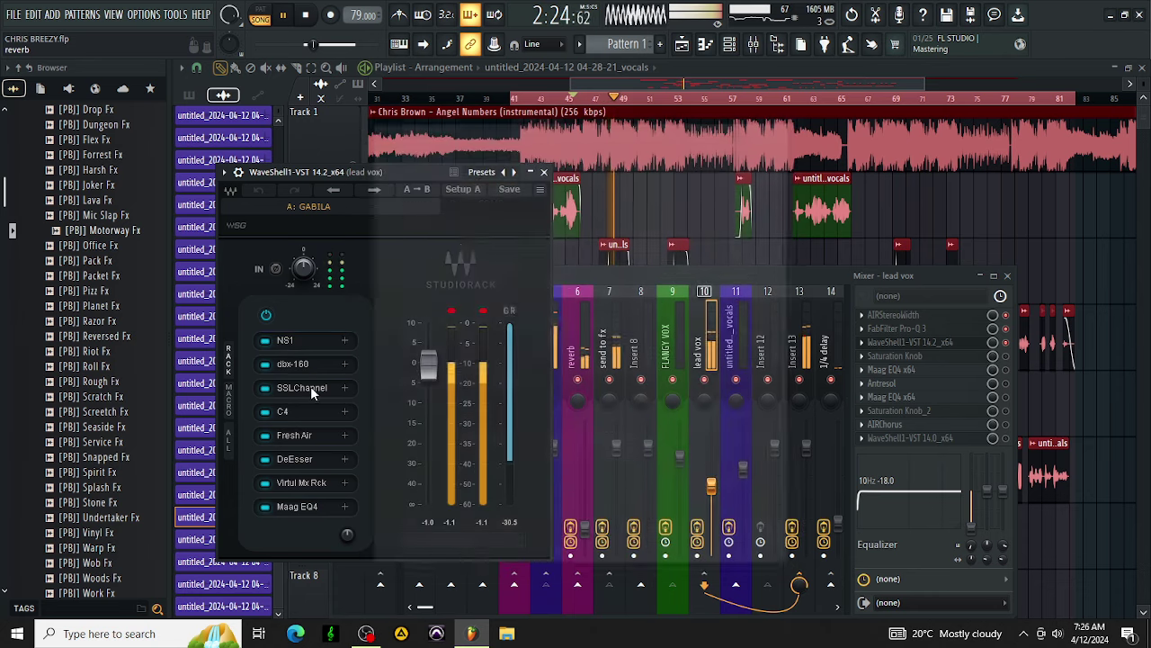
{"action": "left_click", "coordinate": [310, 390]}
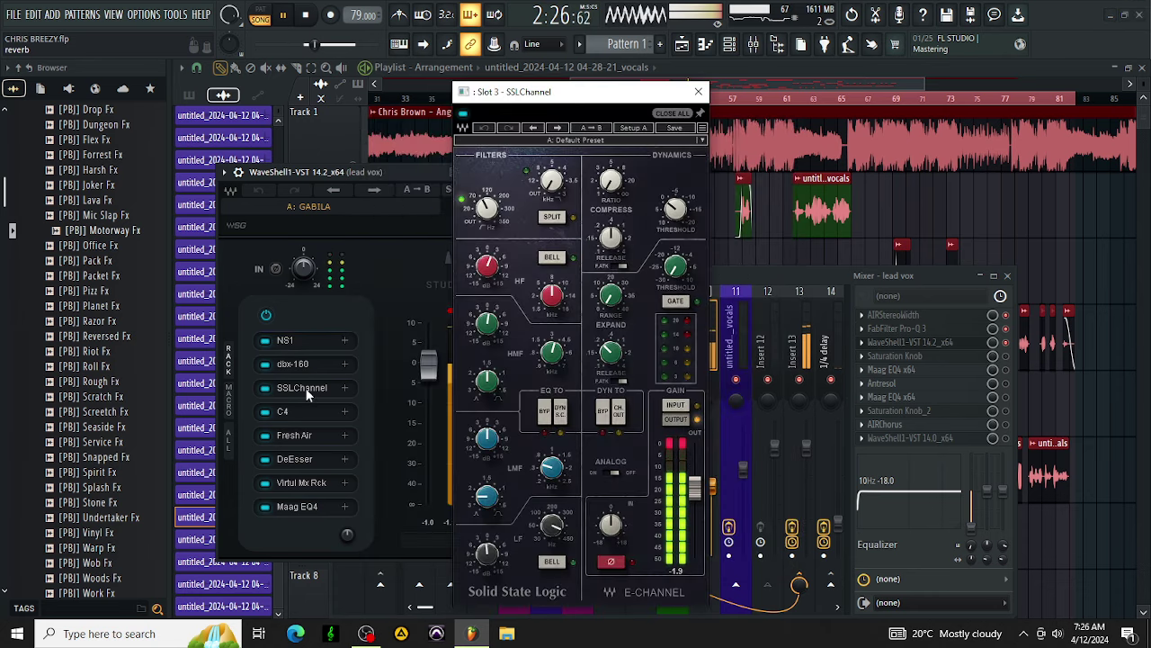
{"action": "left_click", "coordinate": [306, 394]}
Examine C4, Fresh Air, DeEsser and Maag EQ4 one by one in the lead vox track's StudioRack.
{"action": "left_click", "coordinate": [310, 412]}
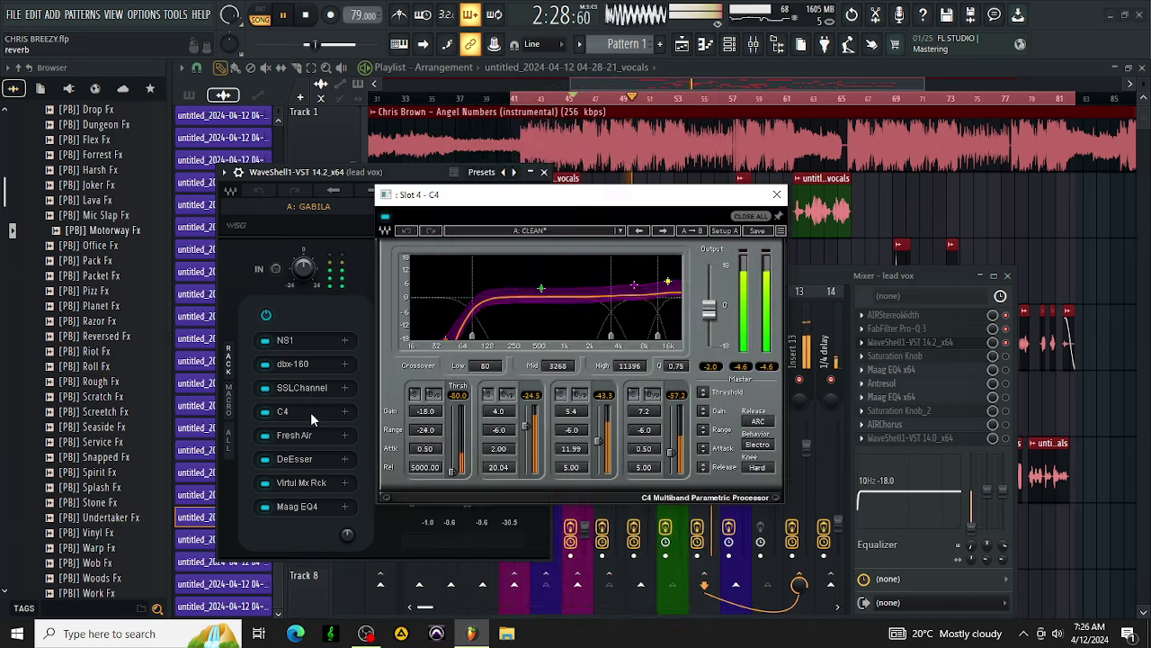
{"action": "left_click", "coordinate": [310, 412]}
{"action": "left_click", "coordinate": [310, 436]}
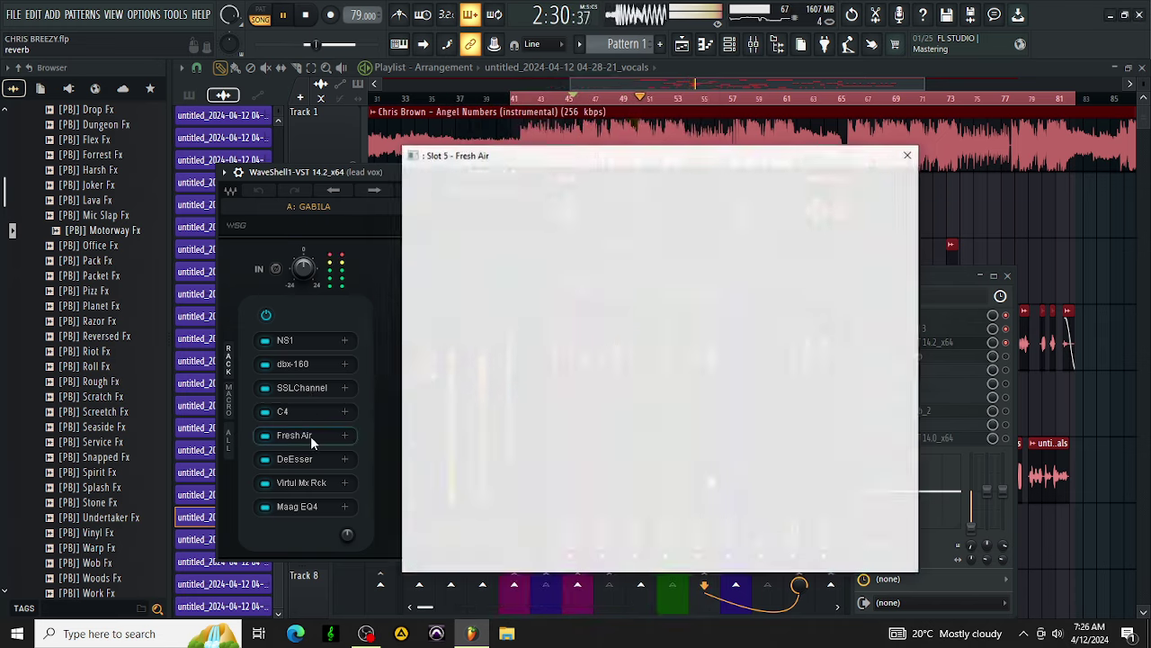
{"action": "left_click", "coordinate": [309, 436]}
{"action": "left_click", "coordinate": [308, 458]}
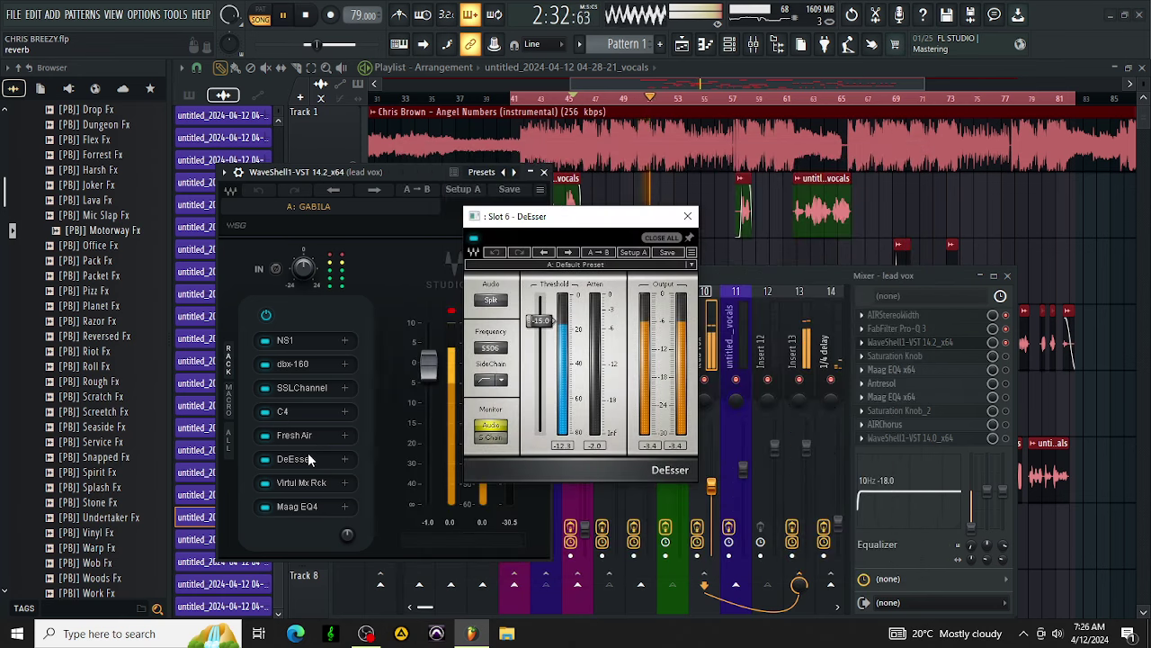
{"action": "left_click", "coordinate": [307, 457]}
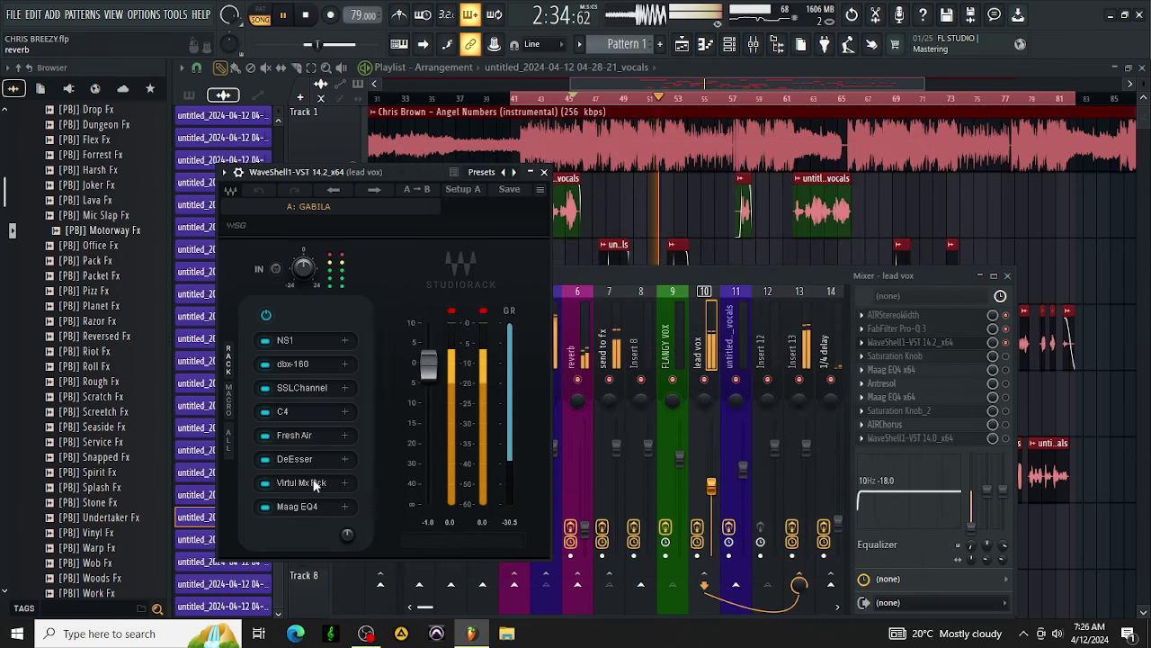
{"action": "left_click", "coordinate": [316, 506]}
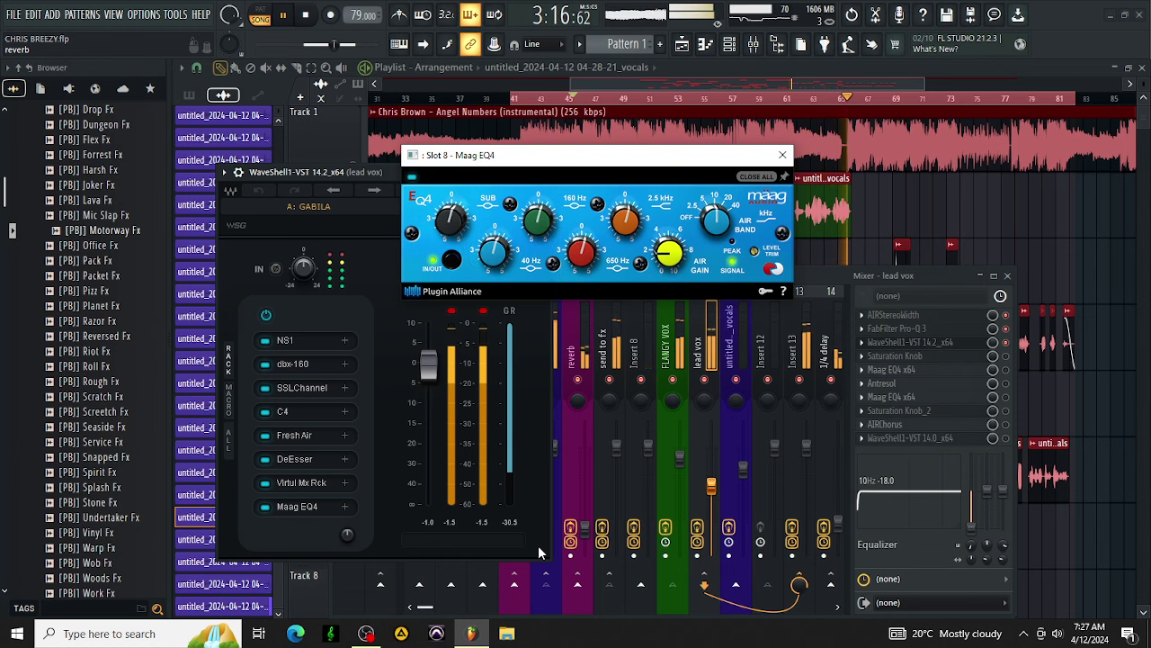
Re-enable effect slots 4 to 10 on the lead vox track and view its Saturation Knob_2 and Antresol plugins.
{"action": "left_click", "coordinate": [1010, 356]}
{"action": "left_click", "coordinate": [980, 397]}
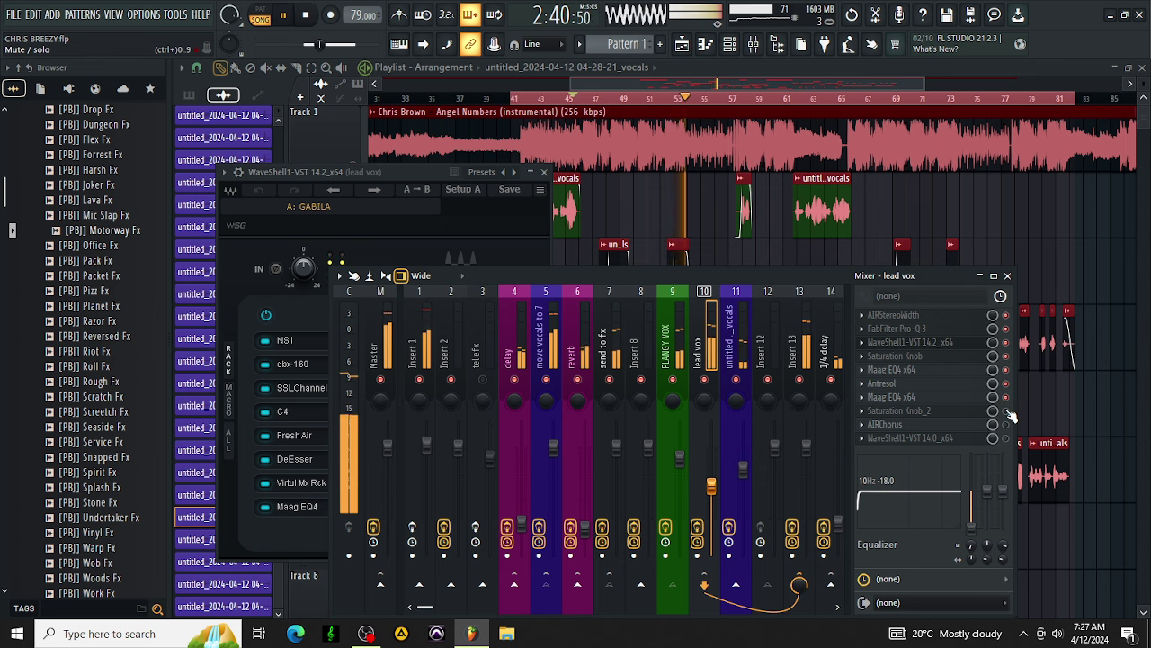
{"action": "left_click", "coordinate": [957, 412]}
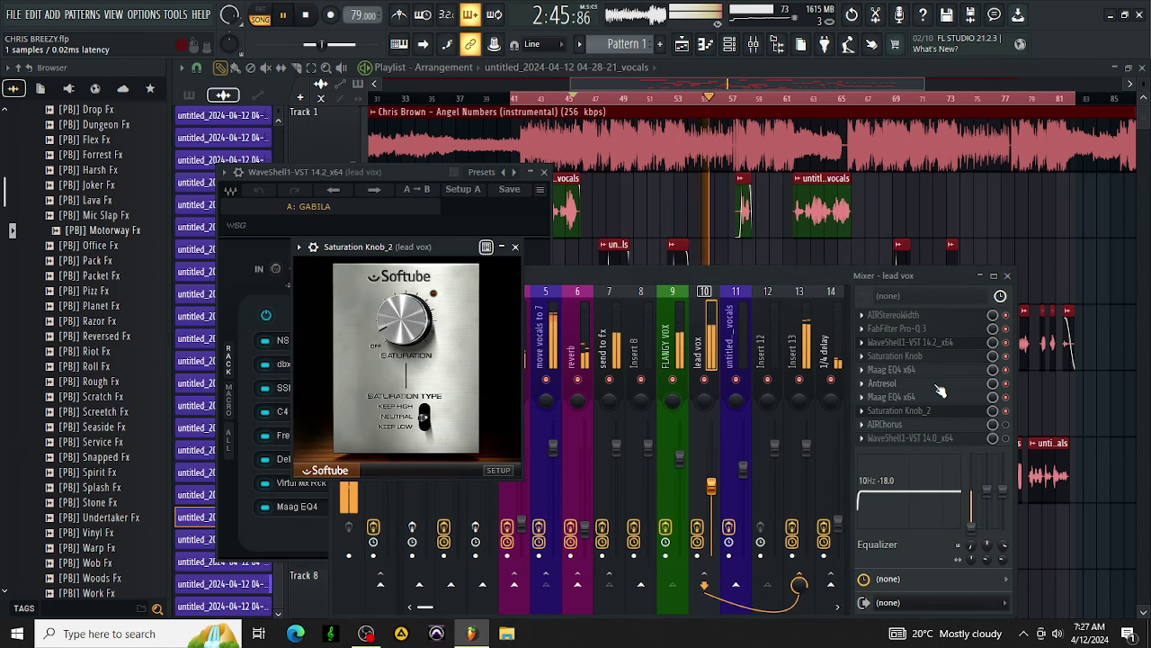
{"action": "left_click", "coordinate": [937, 385]}
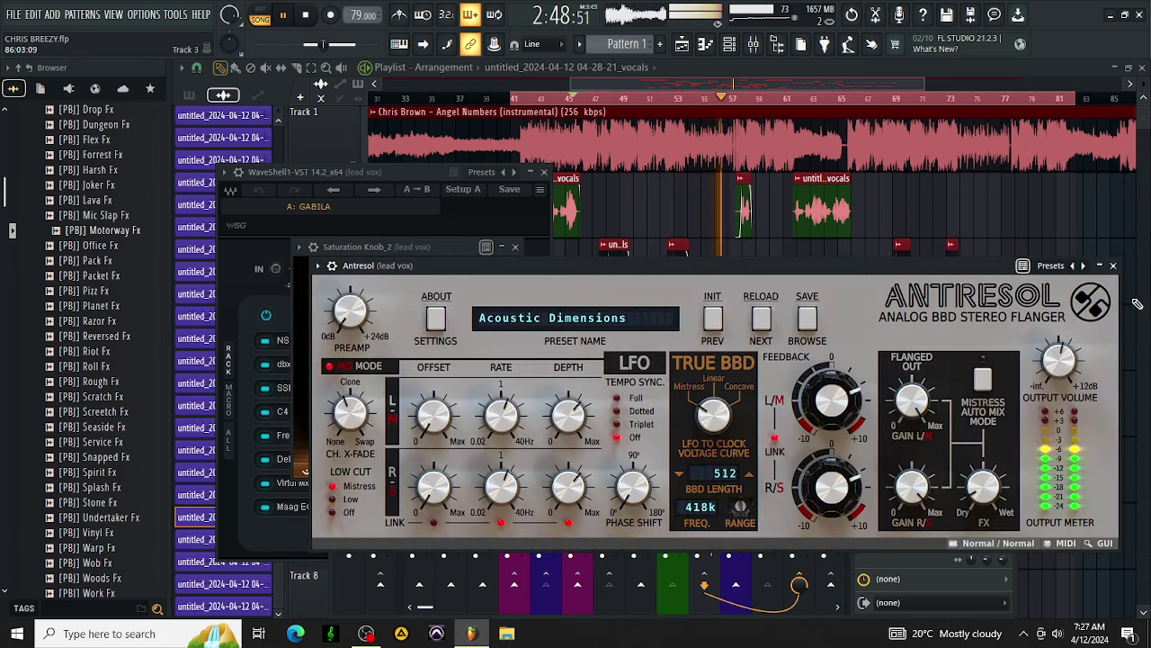
{"action": "left_click", "coordinate": [1116, 266]}
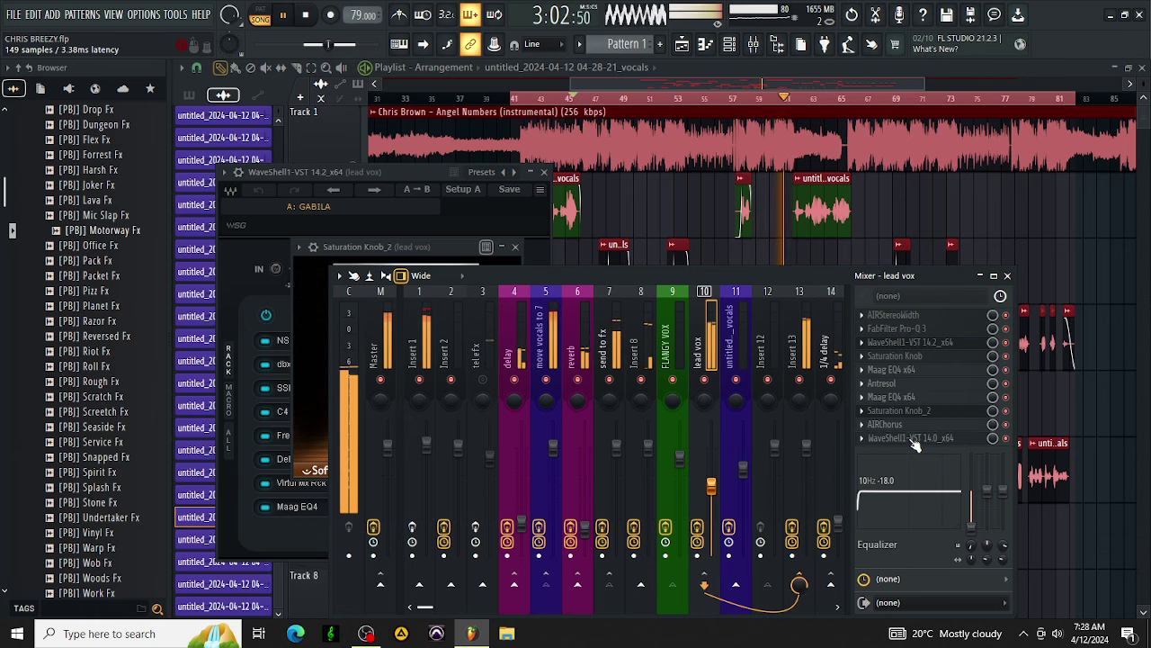
Rename the Insert 13 mixer track as "harmonic saturation".
{"action": "left_click", "coordinate": [809, 499]}
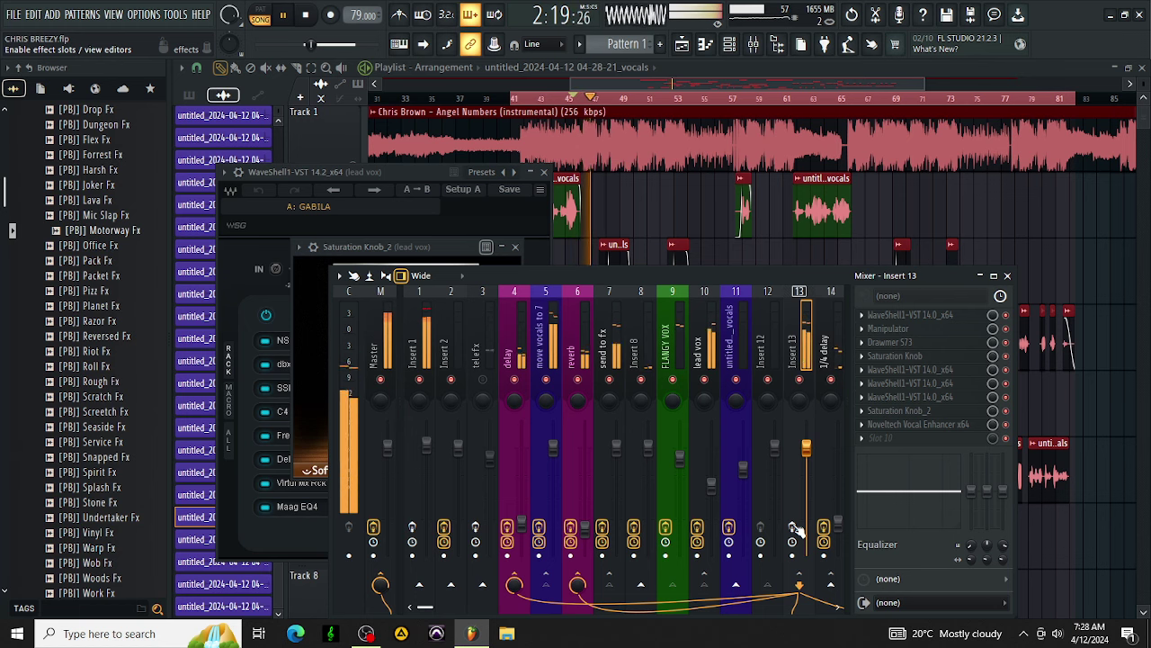
{"action": "right_click", "coordinate": [807, 341]}
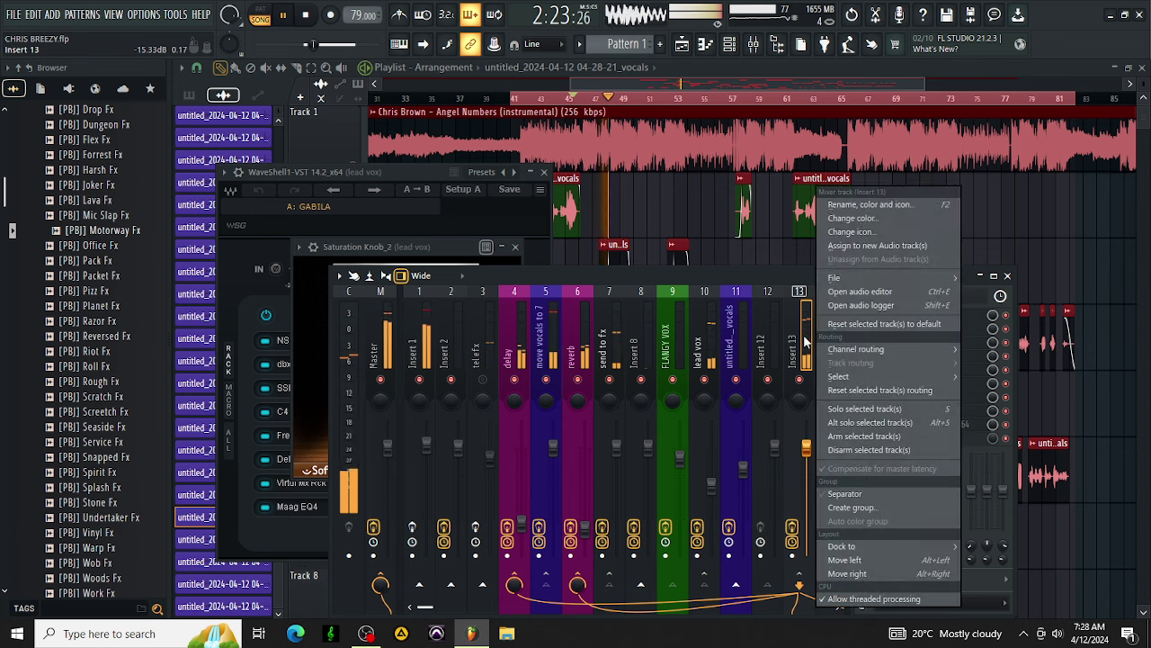
{"action": "left_click", "coordinate": [877, 200]}
{"action": "type", "text": "h"}
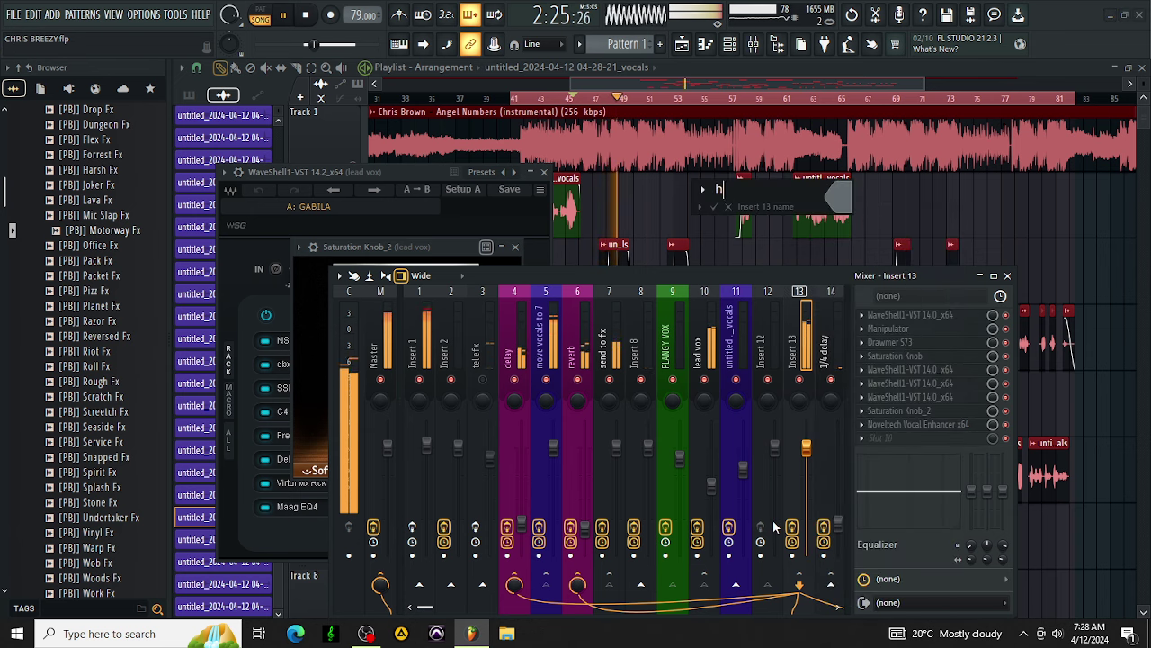
{"action": "type", "text": "armoni"}
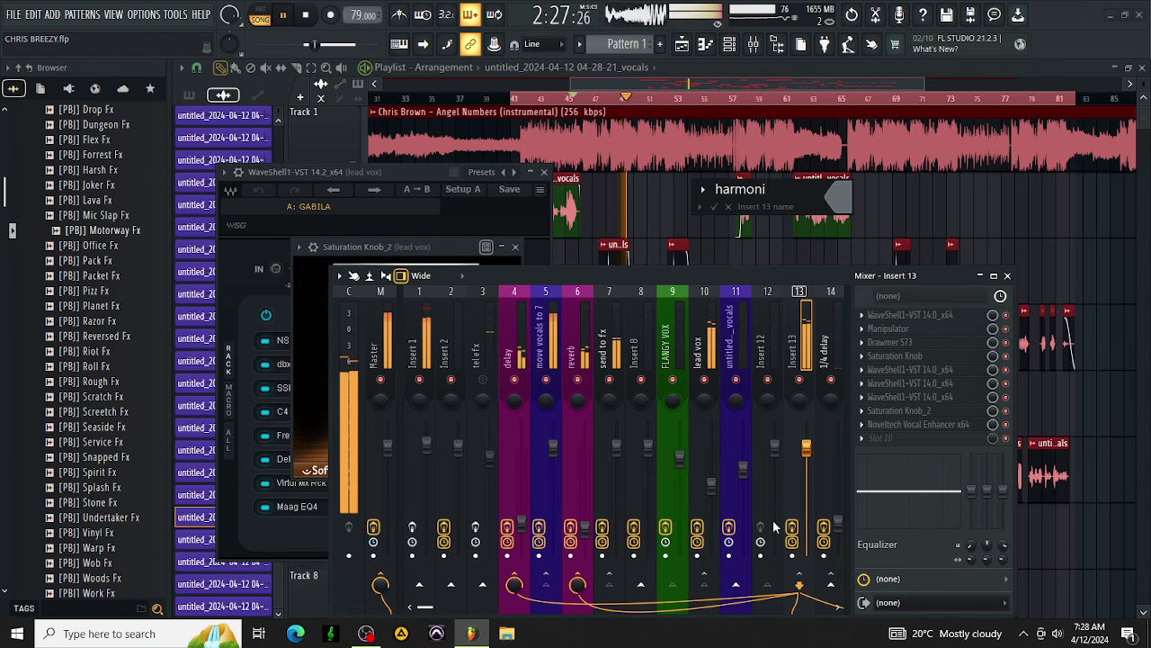
{"action": "type", "text": "c satu"}
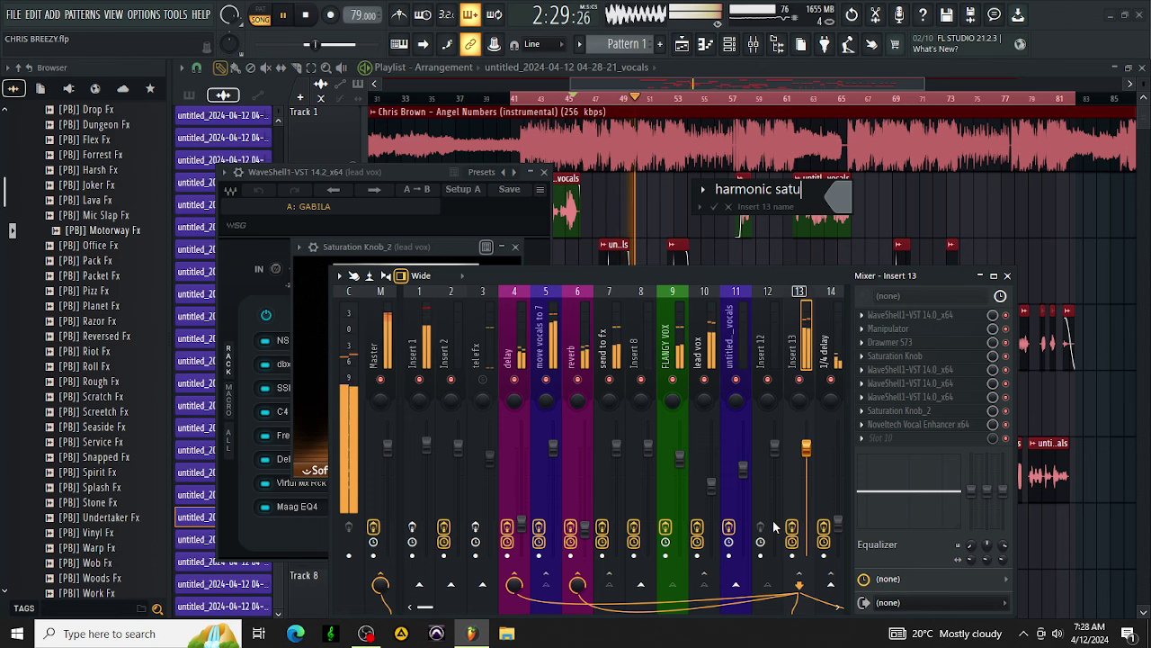
{"action": "type", "text": "ratio"}
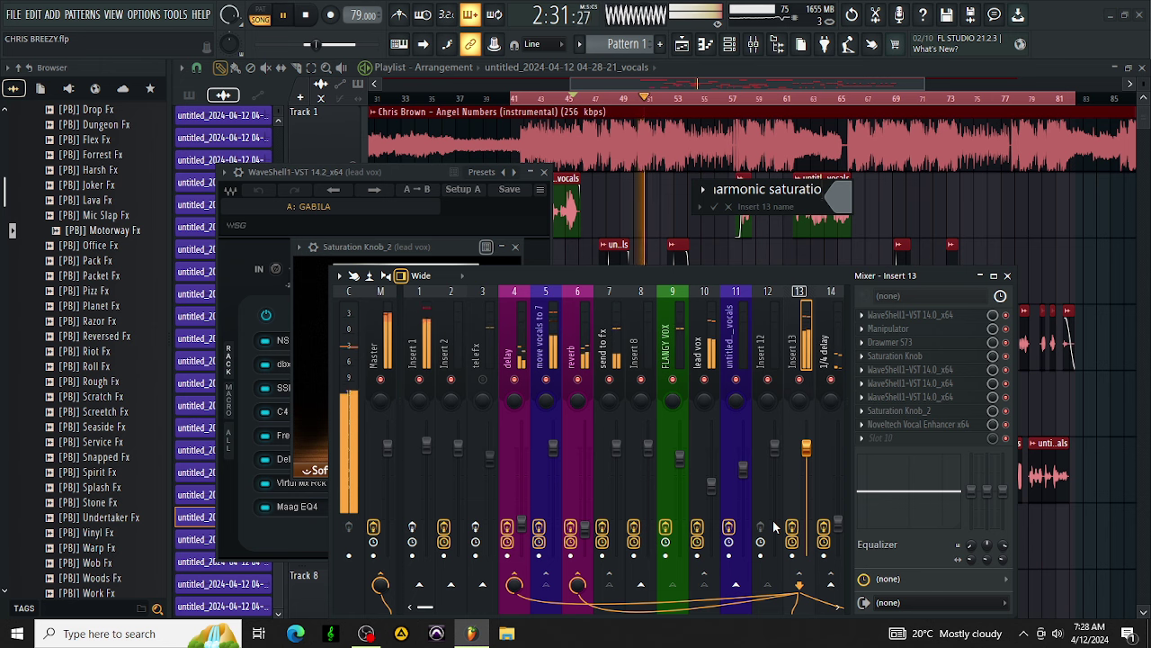
{"action": "type", "text": "n"}
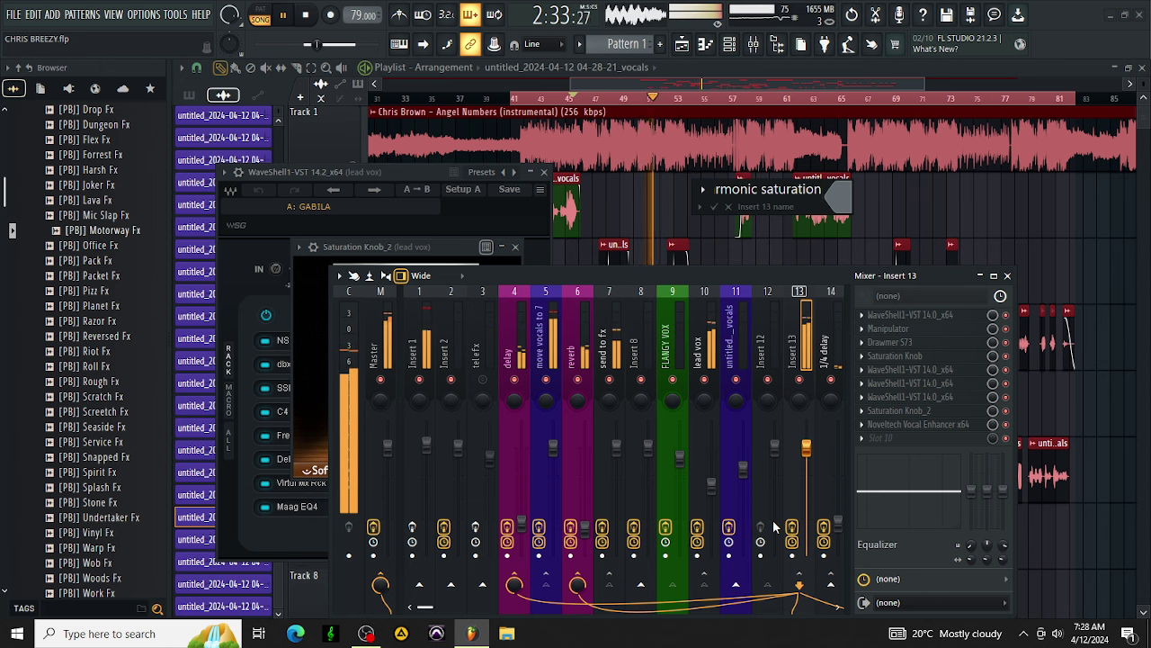
{"action": "key", "text": "Return"}
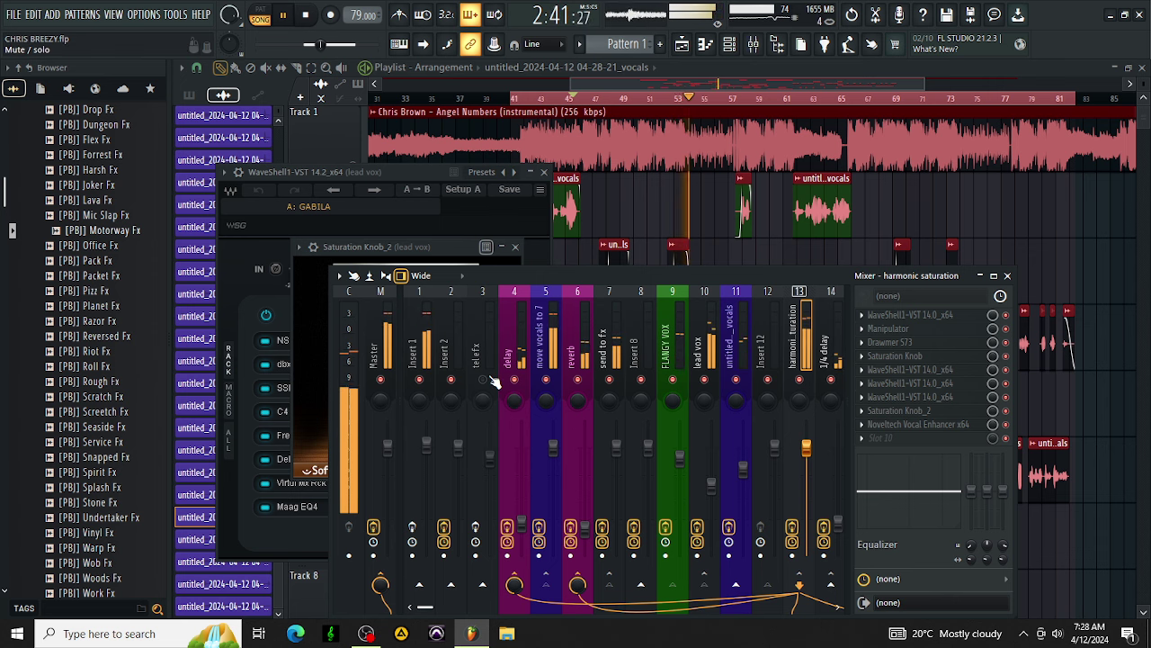
Unmute the tel efx mixer track and enable the effect slots on Insert 1 and tel efx.
{"action": "left_click", "coordinate": [412, 527]}
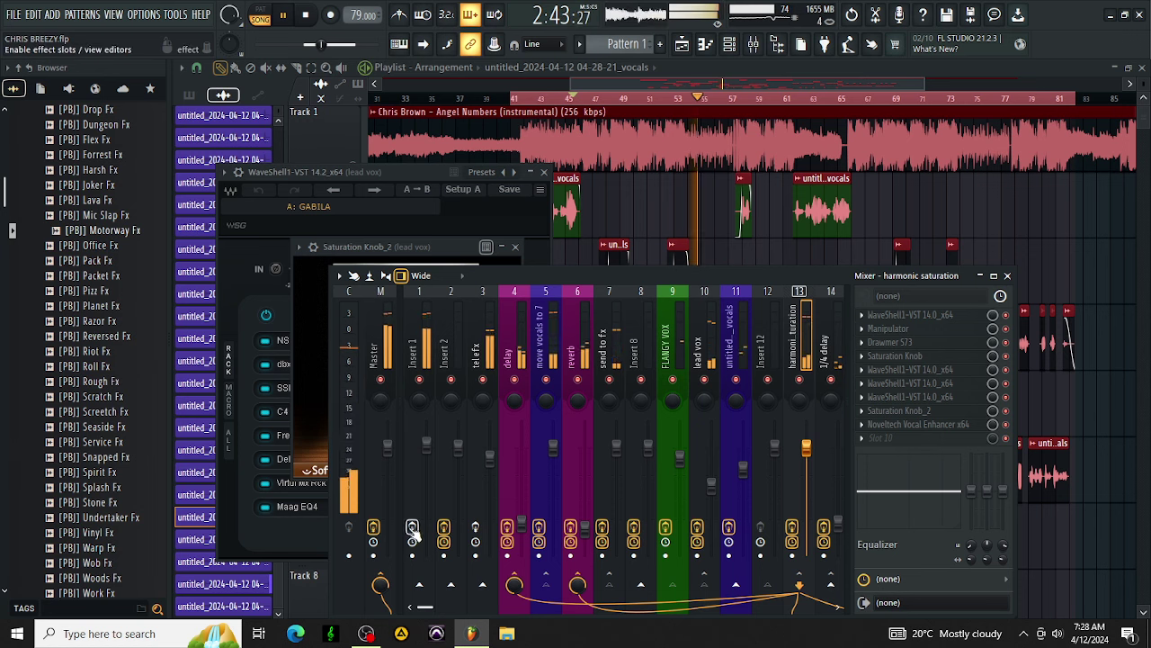
{"action": "left_click", "coordinate": [473, 539]}
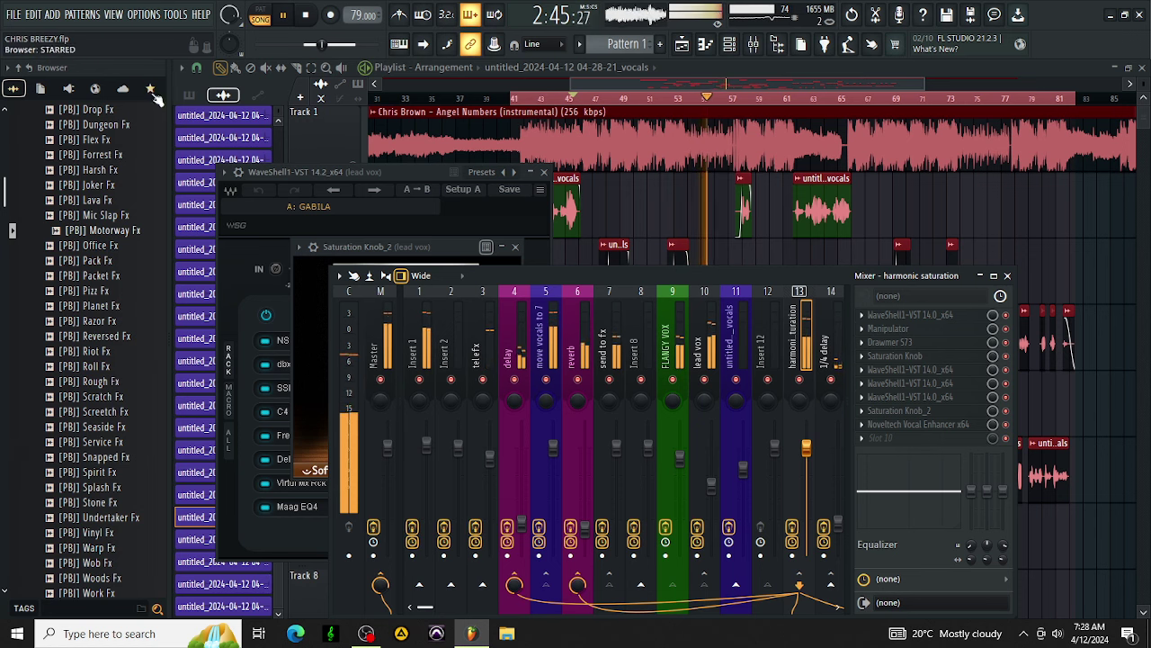
Save the project as a template named "cb".
{"action": "left_click", "coordinate": [14, 16]}
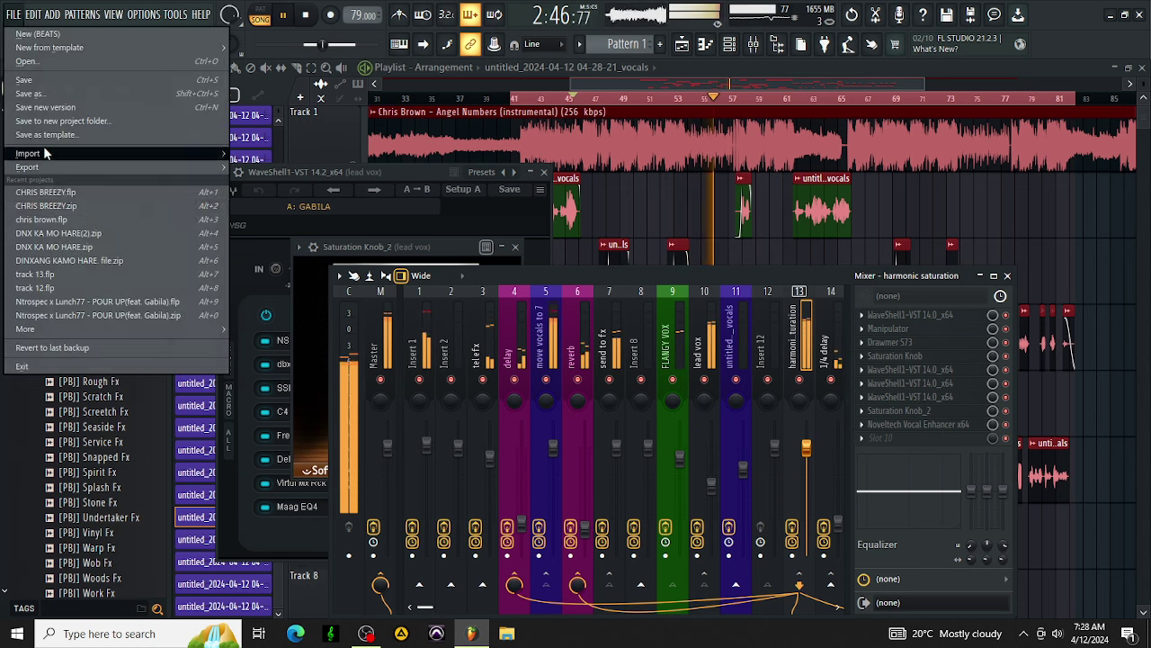
{"action": "left_click", "coordinate": [167, 132]}
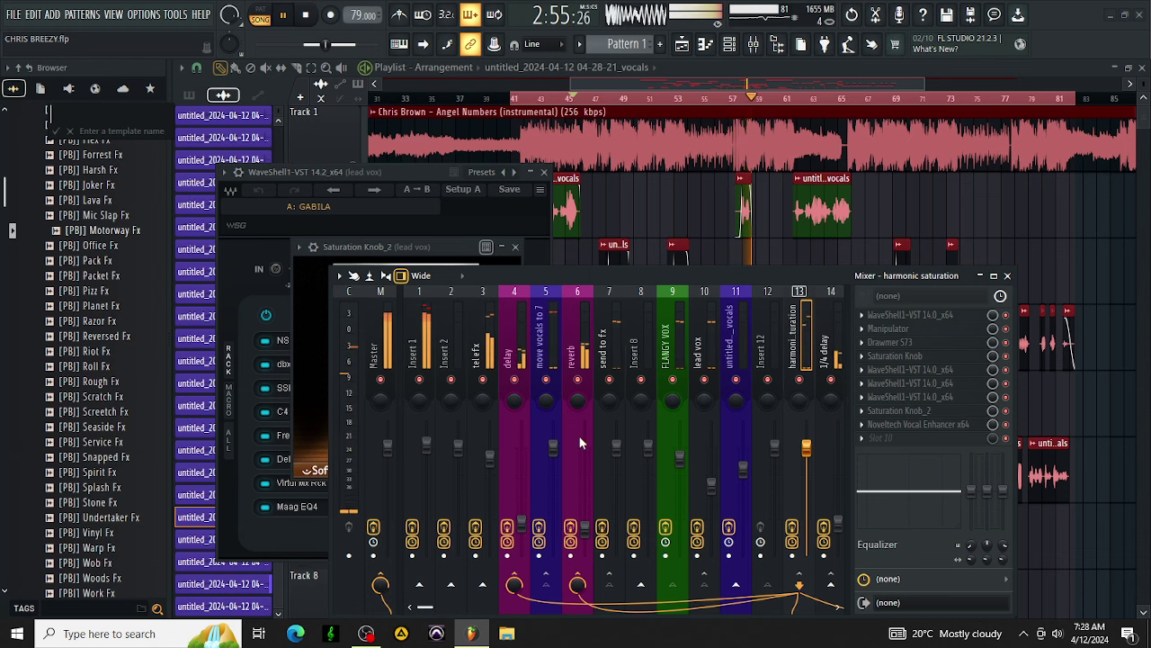
{"action": "type", "text": "cb"}
{"action": "key", "text": "Return"}
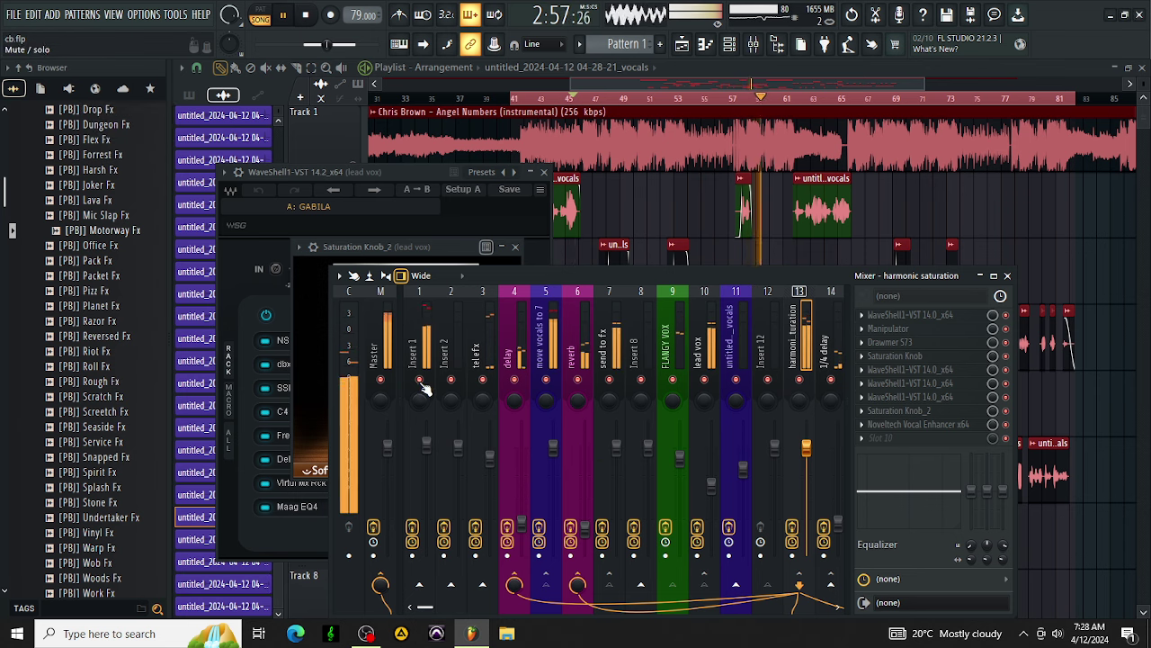
Play back the song and view The Glue compressor's settings on the Master mixer track.
{"action": "key", "text": "space"}
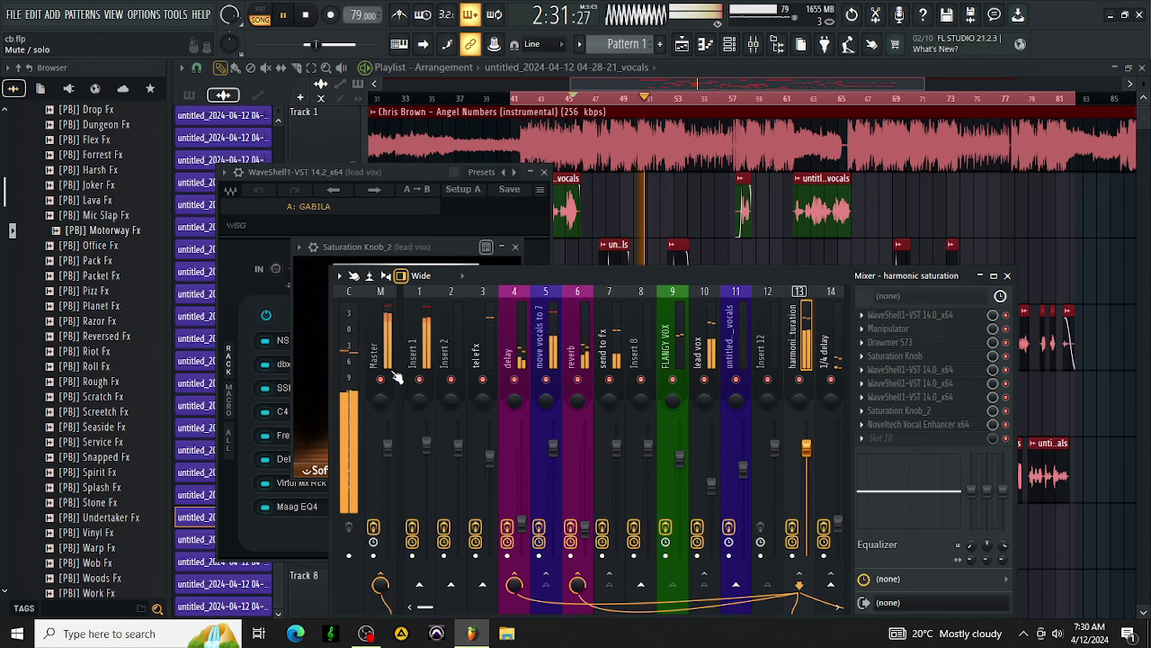
{"action": "left_click", "coordinate": [378, 531]}
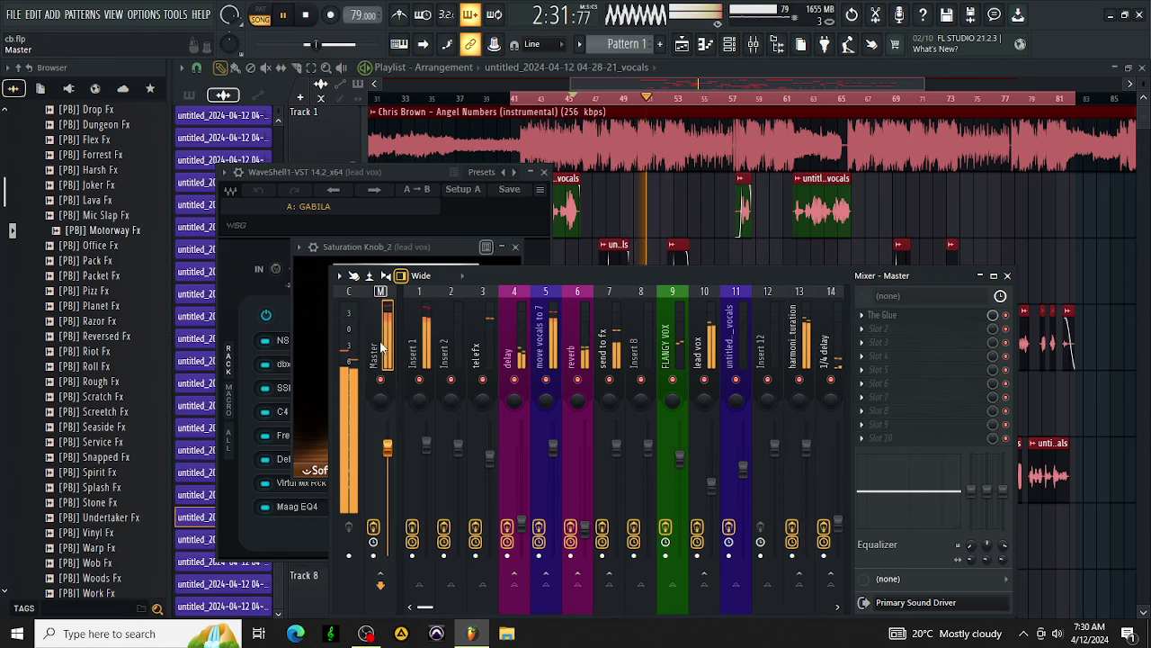
{"action": "left_click", "coordinate": [891, 316]}
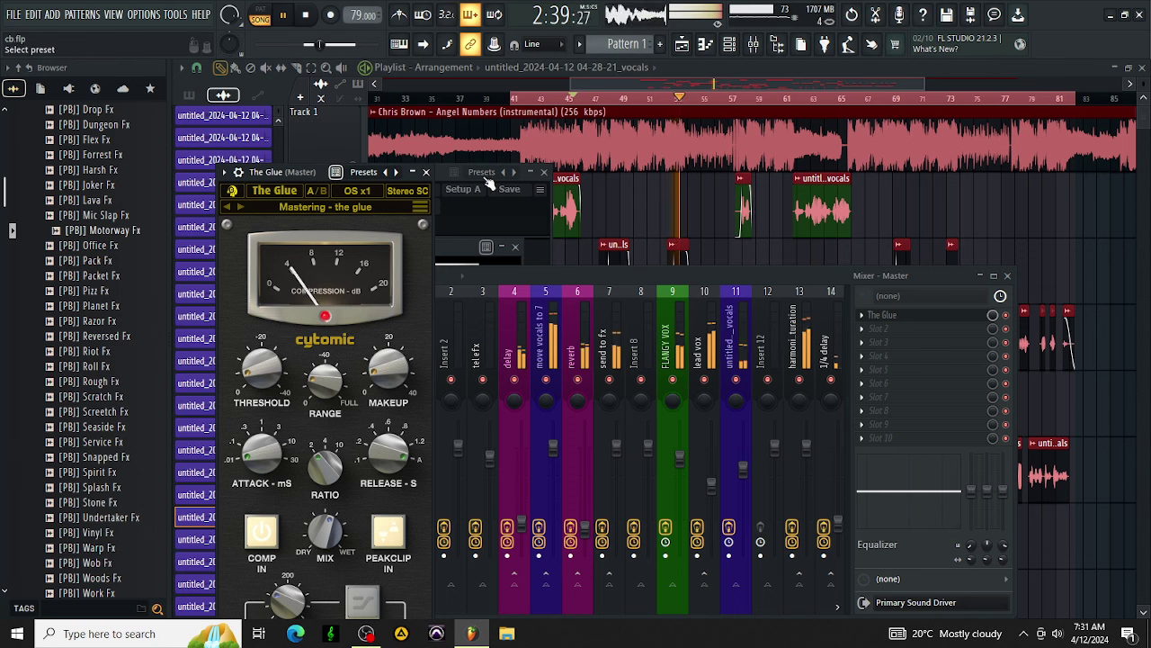
{"action": "left_click", "coordinate": [425, 171]}
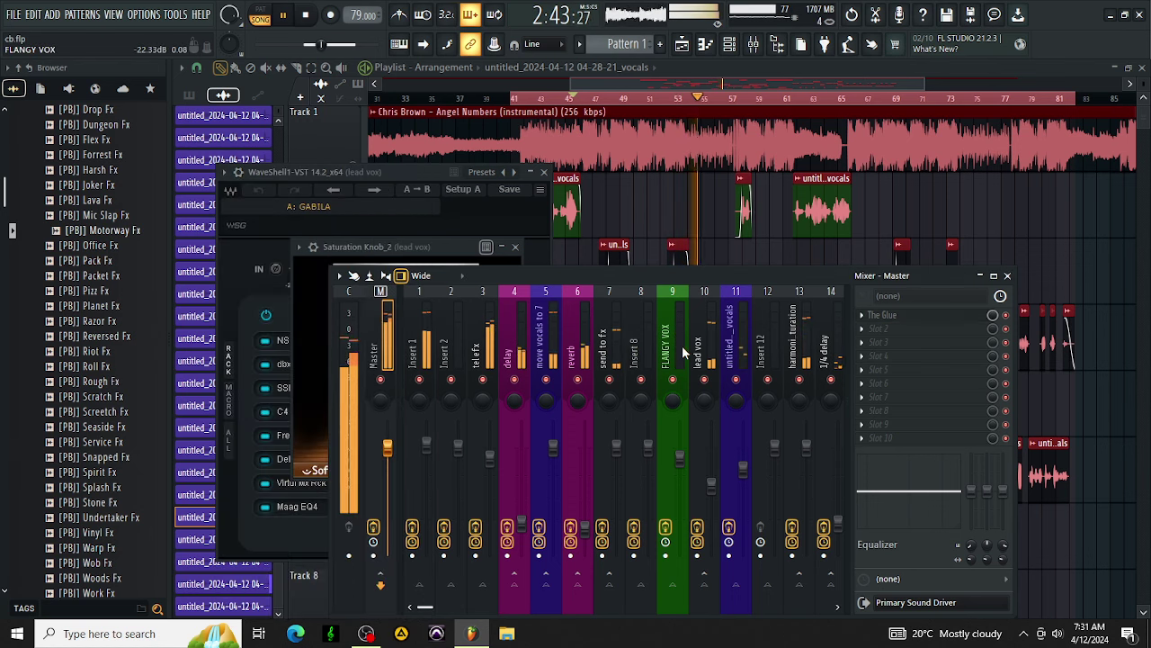
View the Rev PLATE-140 plugin's settings on the reverb mixer track.
{"action": "left_click", "coordinate": [586, 349]}
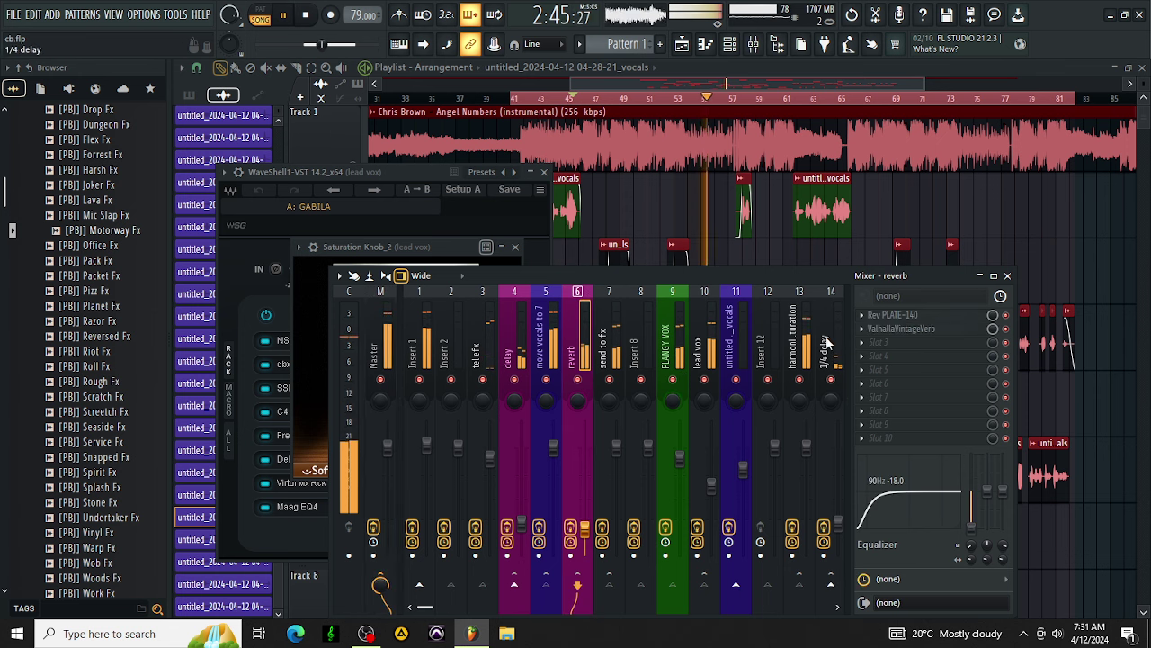
{"action": "left_click", "coordinate": [895, 316]}
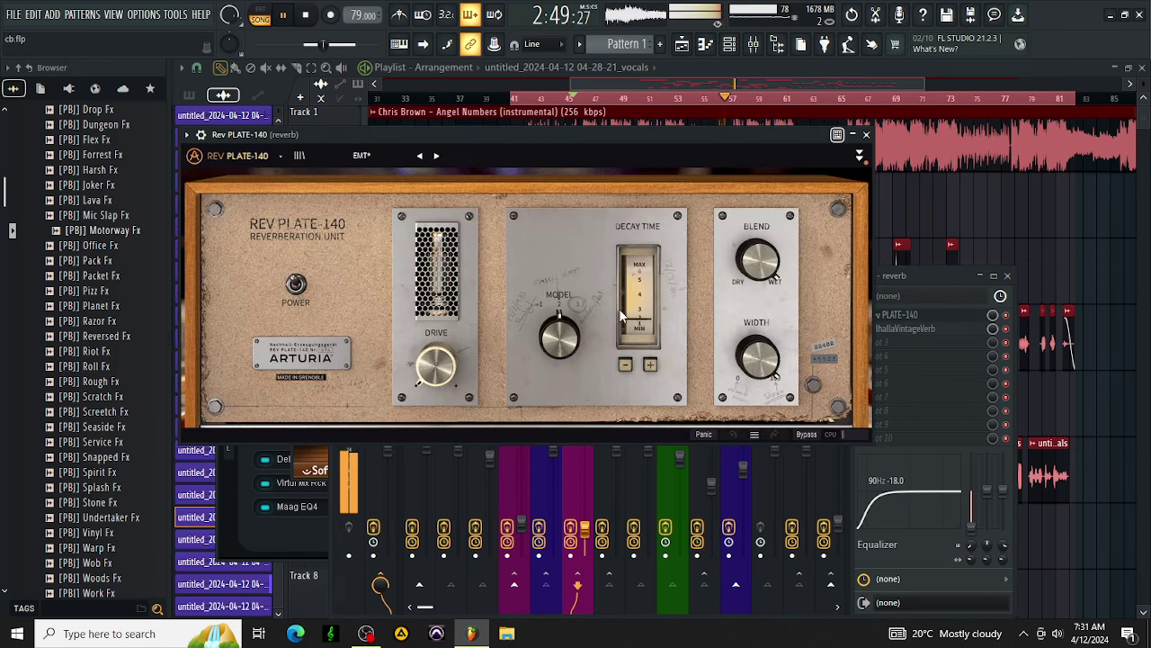
{"action": "left_click", "coordinate": [867, 134]}
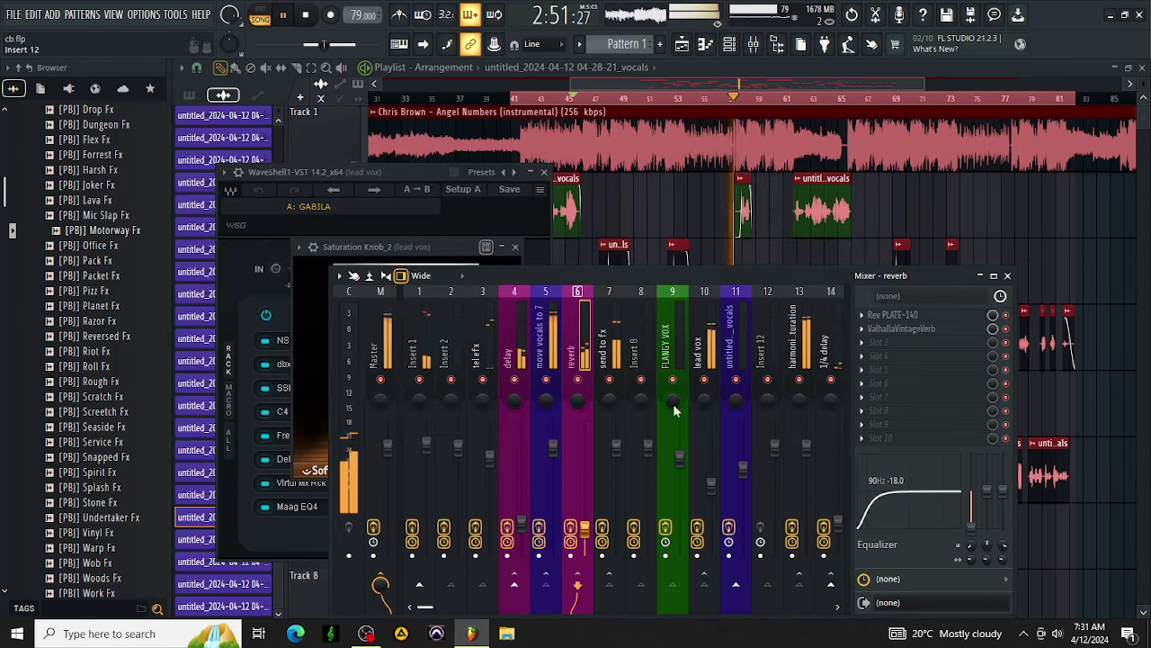
{"action": "left_click", "coordinate": [572, 528]}
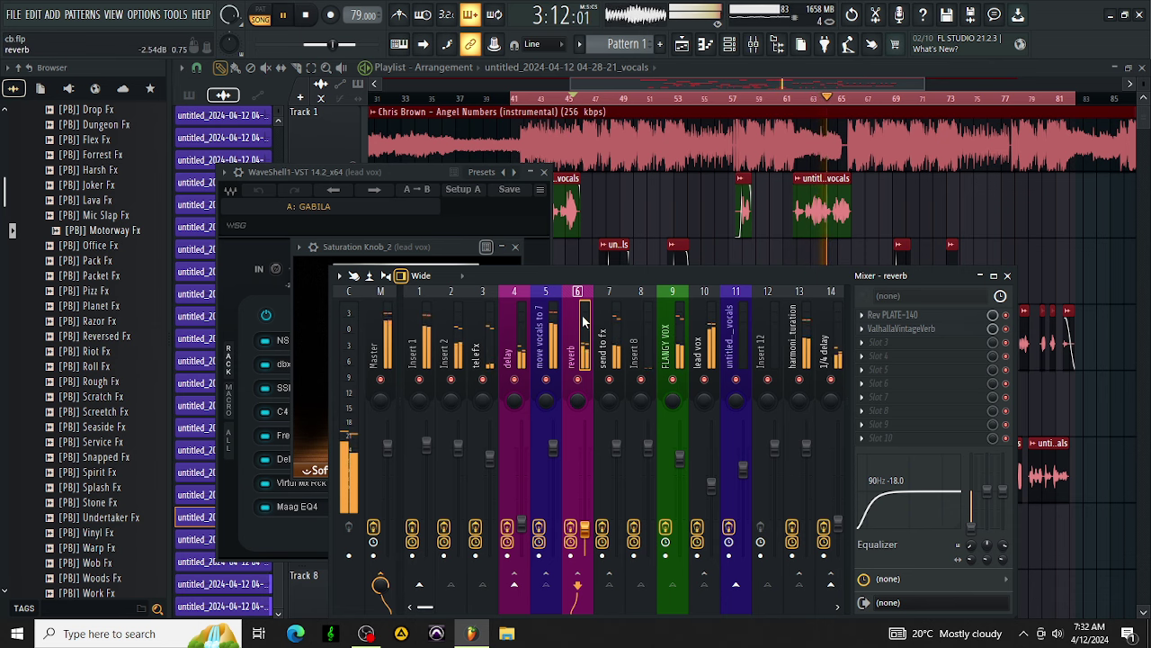
{"action": "left_click", "coordinate": [366, 633]}
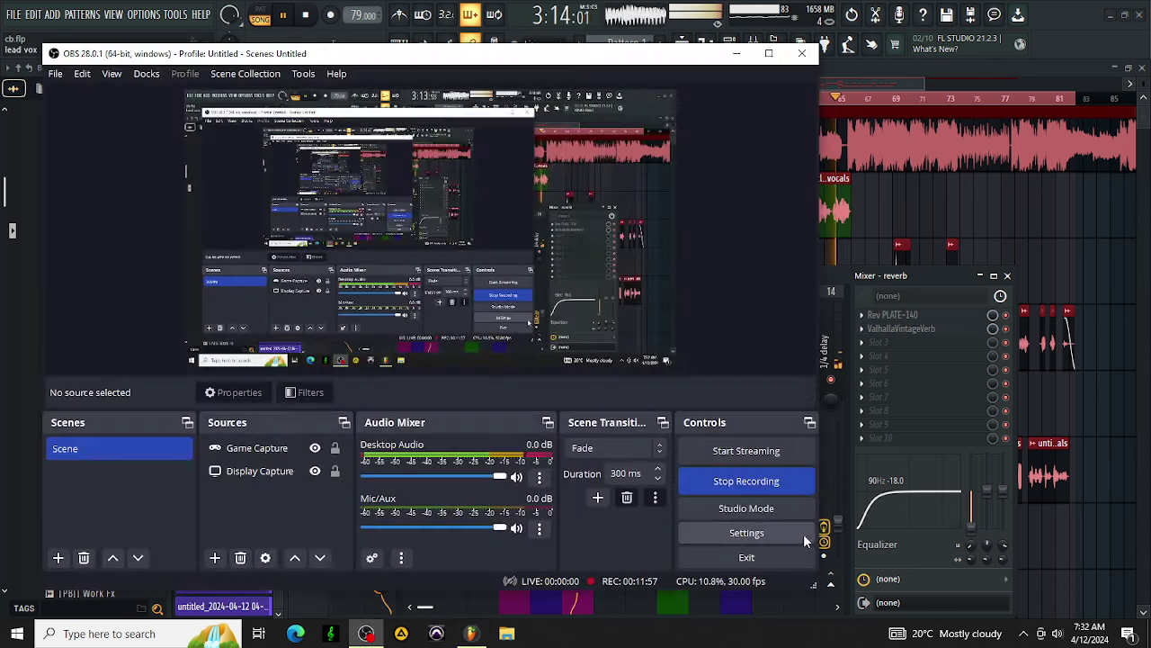